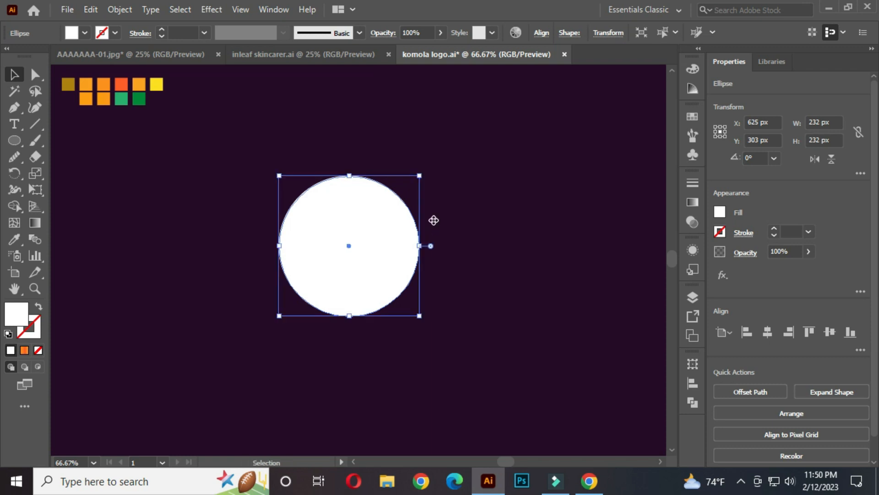
# Scale the top circle about its center to about 128 px and subtract it from the larger circle with Minus Front, forming a ring
pyautogui.moveTo(419, 317); pyautogui.dragTo(400, 285)
pyautogui.click(457, 235)
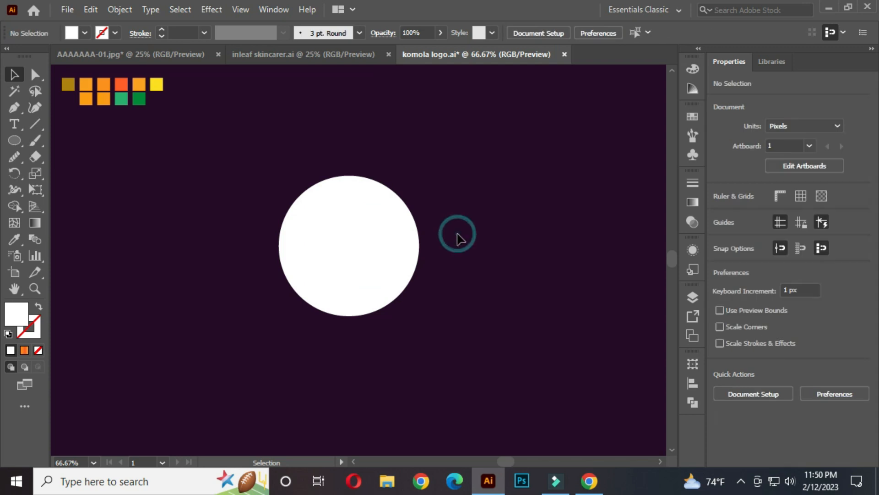
pyautogui.moveTo(251, 161); pyautogui.dragTo(433, 313)
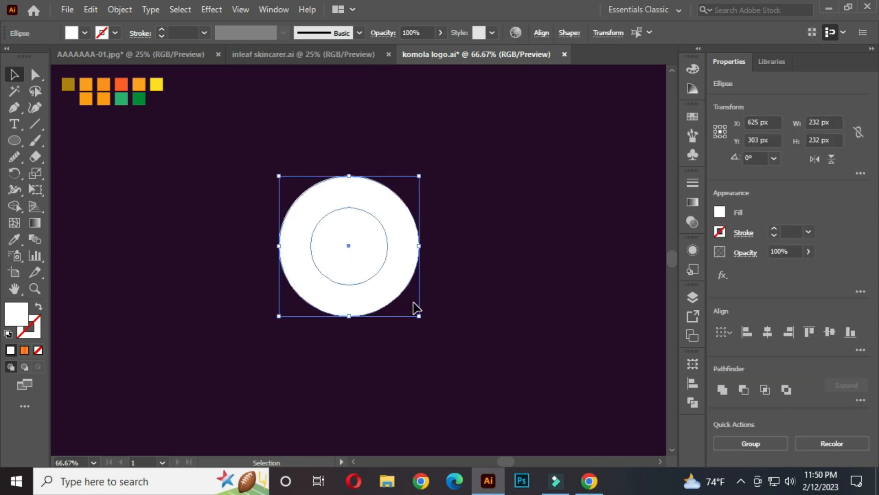
pyautogui.click(688, 402)
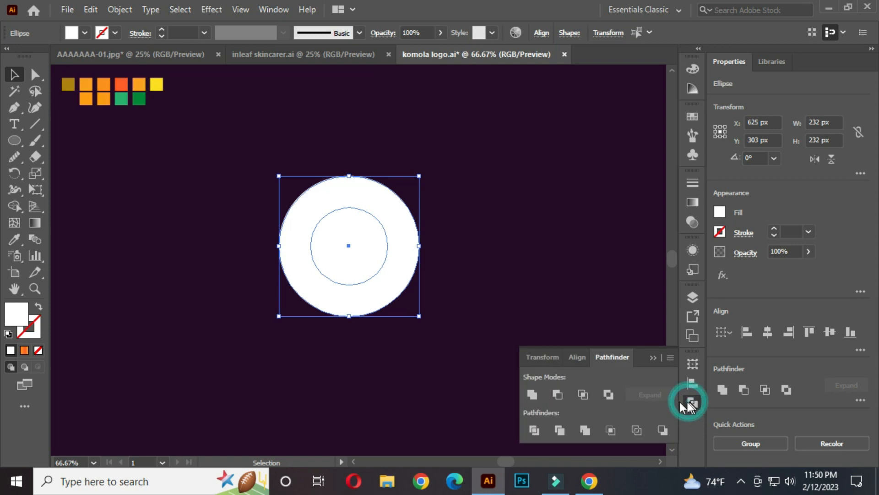
pyautogui.click(558, 395)
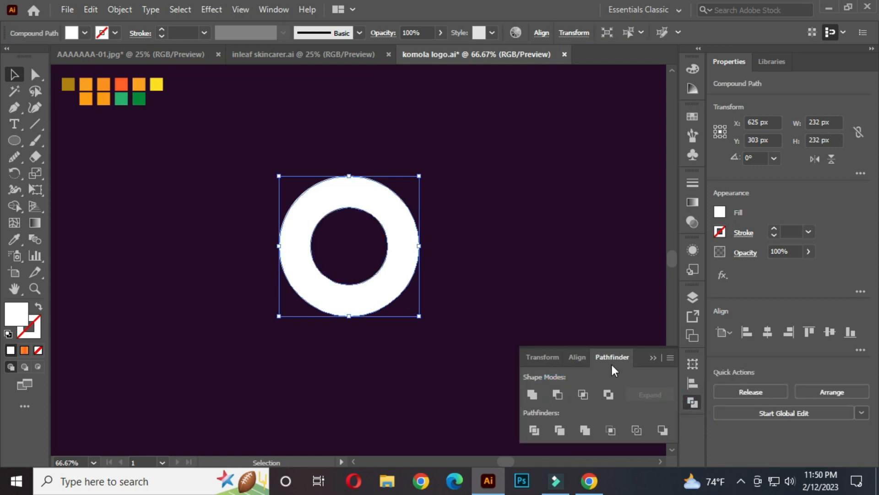
pyautogui.click(651, 360)
pyautogui.click(465, 232)
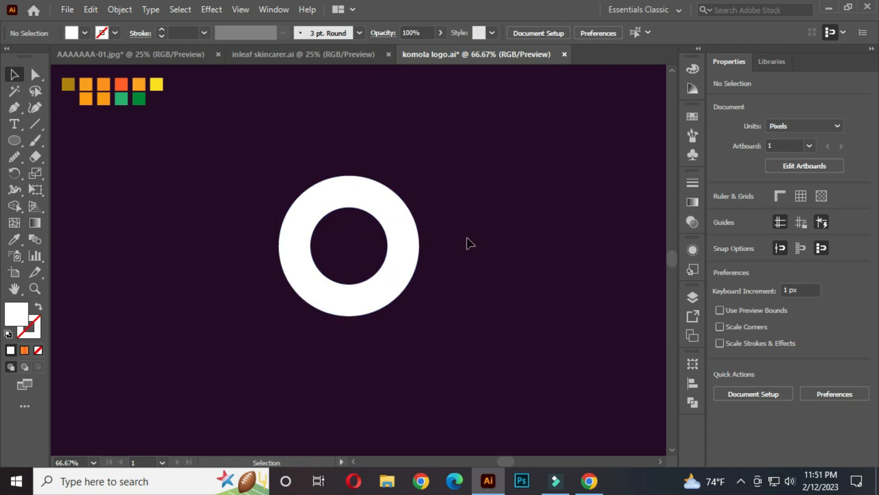
# Draw a horizontal line about 293 px long through the ring's center and give it a black stroke
pyautogui.click(33, 119)
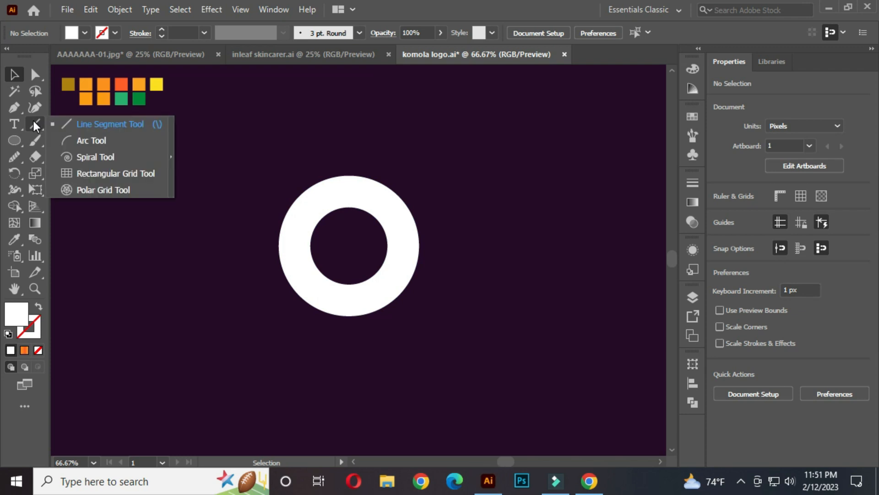
pyautogui.click(109, 128)
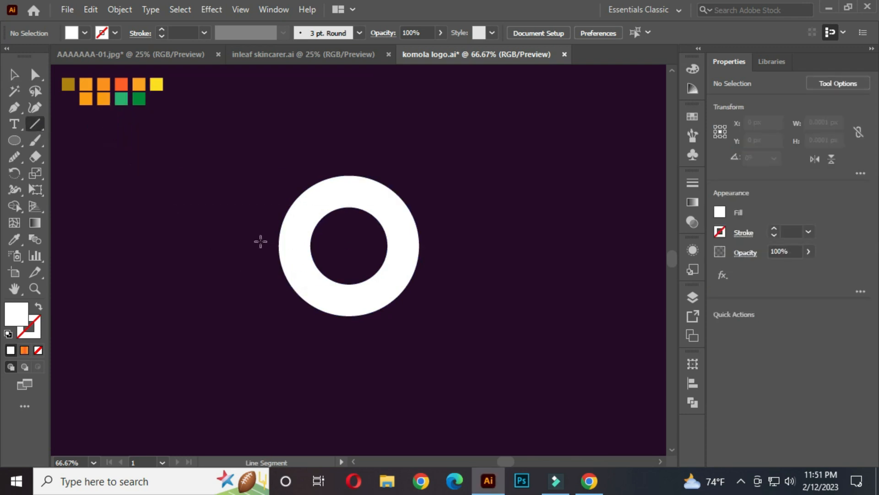
pyautogui.moveTo(259, 246); pyautogui.dragTo(438, 246)
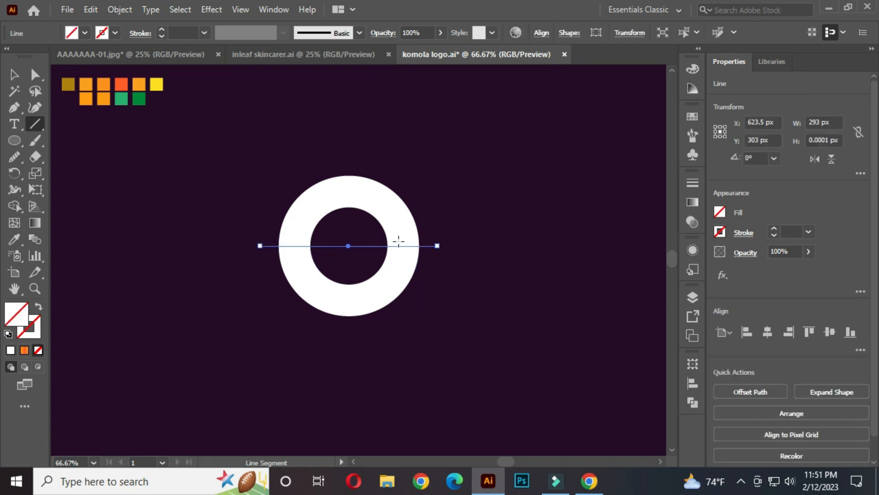
pyautogui.click(16, 76)
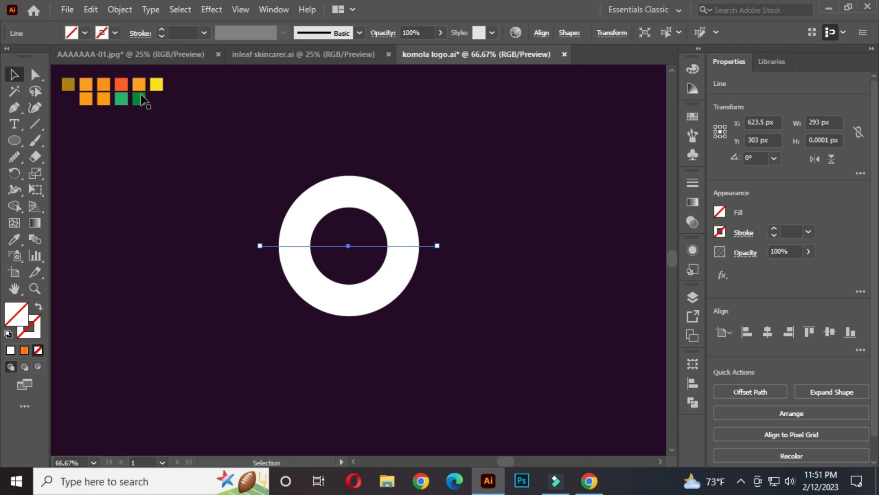
pyautogui.click(114, 33)
pyautogui.click(38, 56)
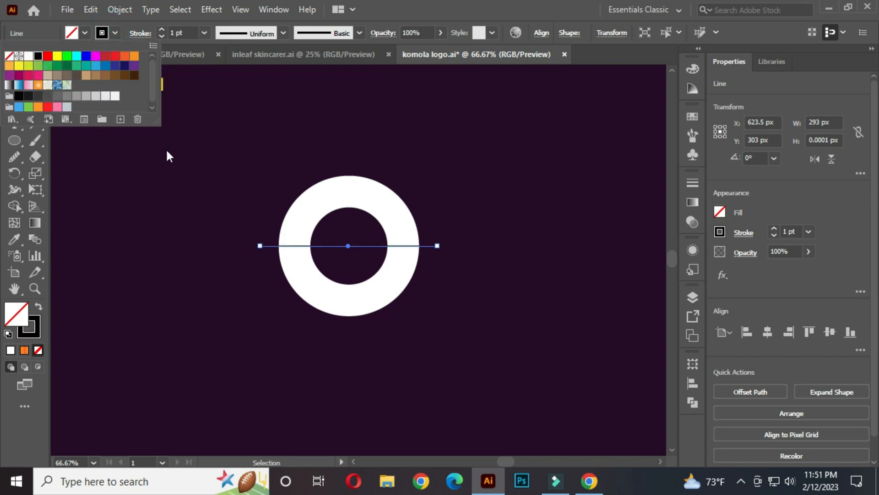
pyautogui.click(209, 152)
pyautogui.click(210, 153)
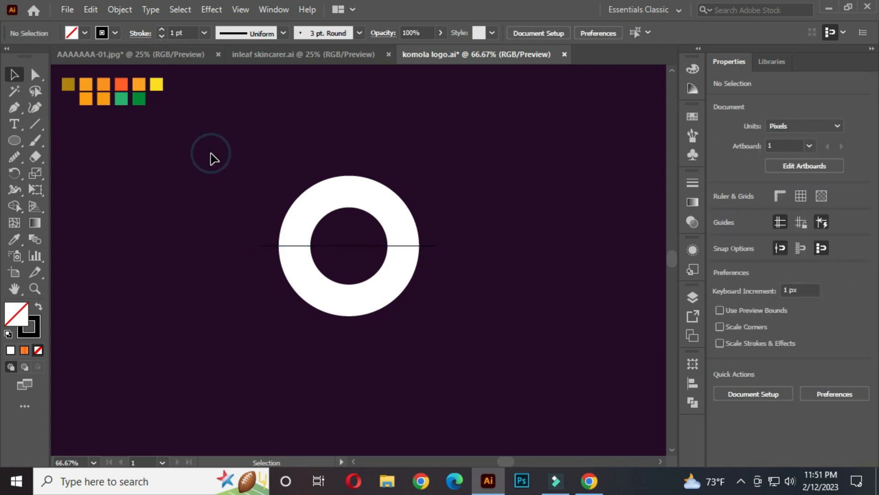
# Divide the ring along the horizontal line with Pathfinder Divide and ungroup the resulting pieces
pyautogui.moveTo(237, 163); pyautogui.dragTo(455, 309)
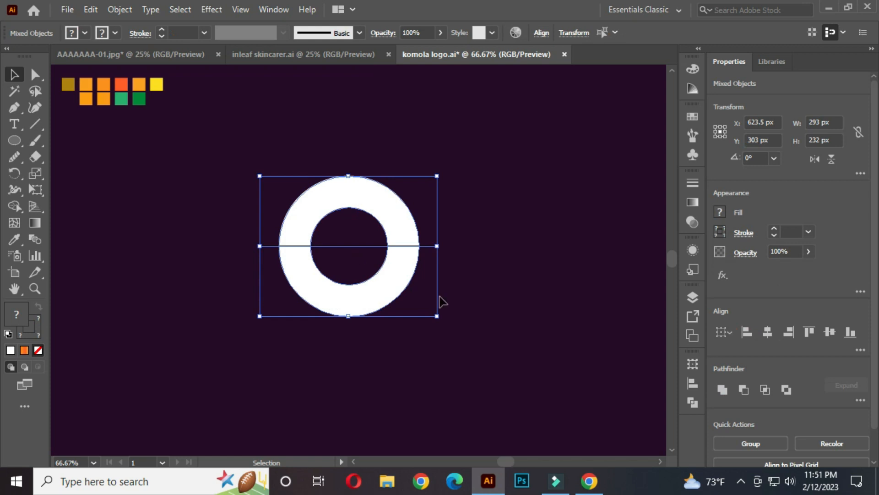
pyautogui.click(693, 401)
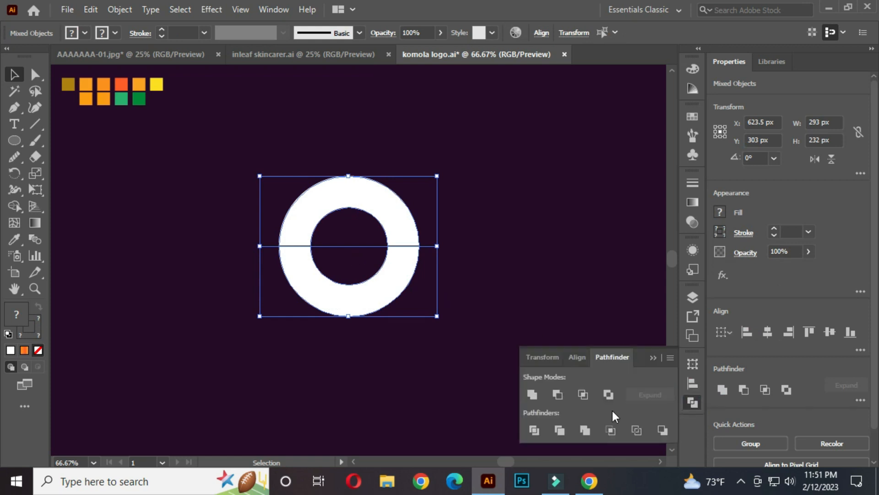
pyautogui.click(534, 429)
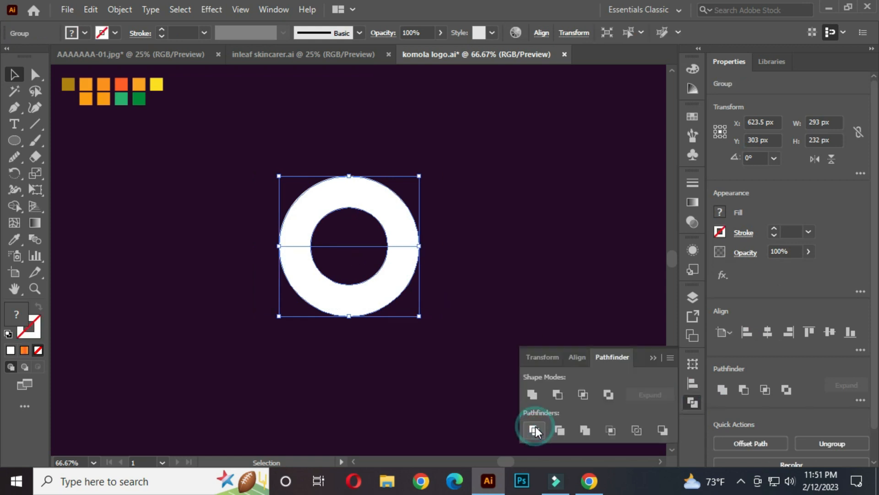
pyautogui.click(653, 359)
pyautogui.rightClick(351, 189)
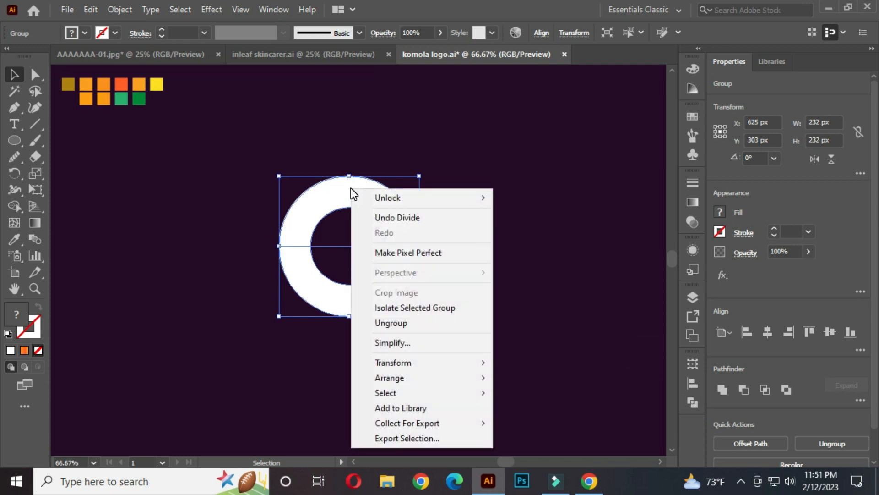
pyautogui.click(405, 323)
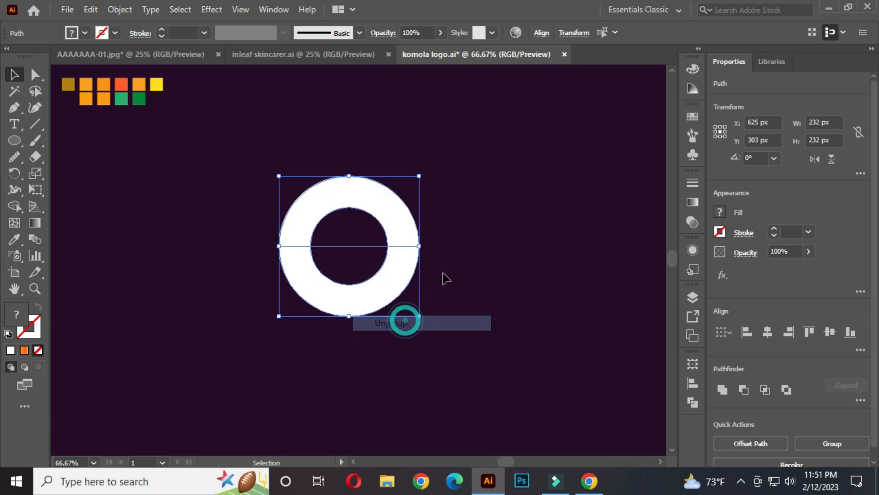
pyautogui.click(478, 228)
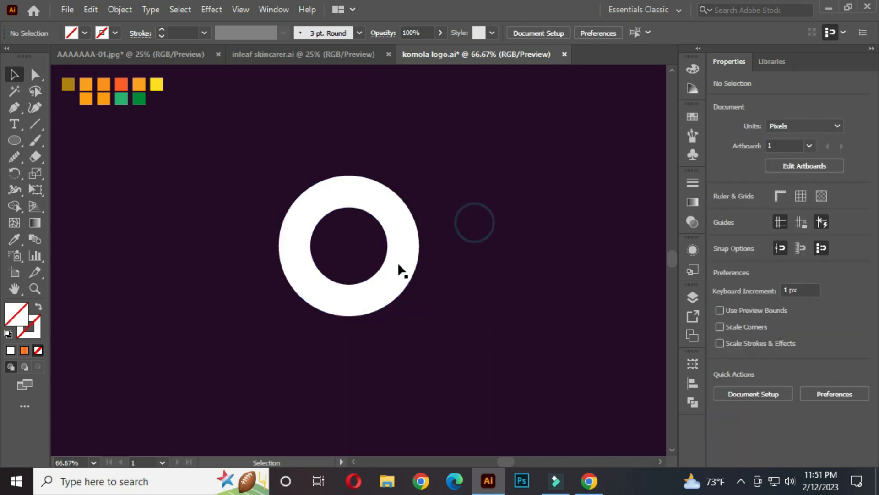
# Delete the two unfilled half-circle pieces inside the ring's hole
pyautogui.click(361, 249)
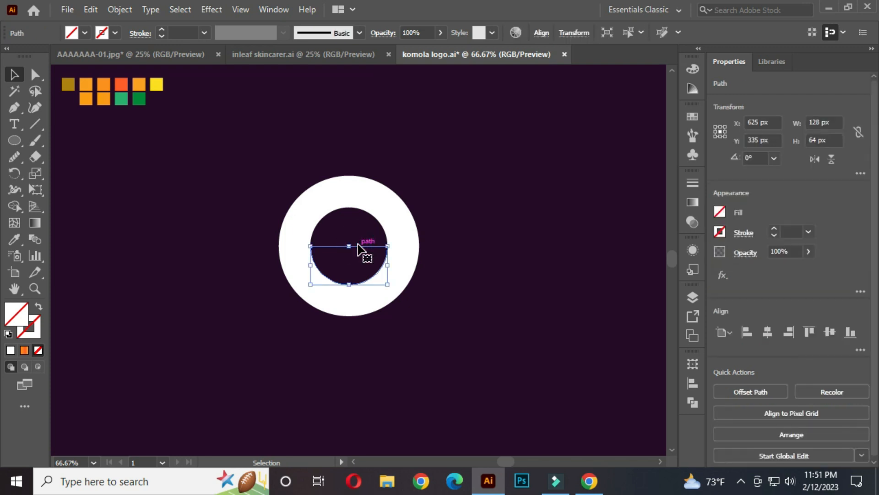
pyautogui.click(362, 250)
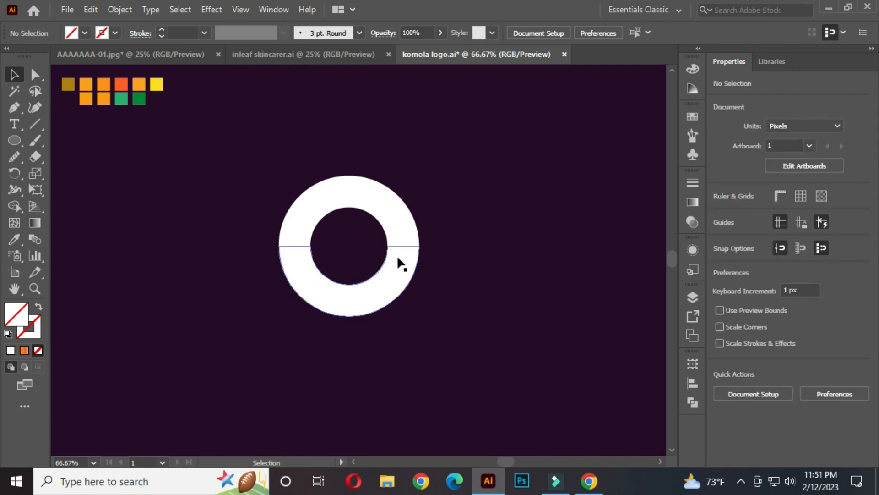
pyautogui.click(372, 248)
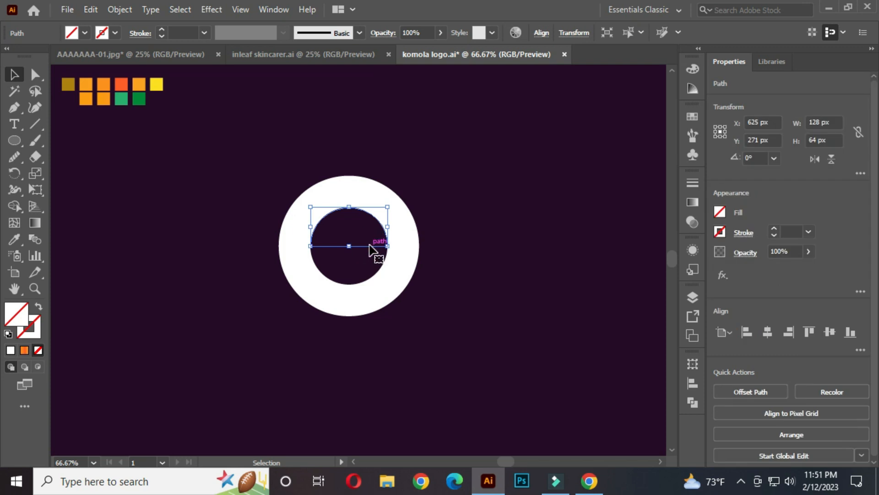
pyautogui.click(383, 249)
pyautogui.moveTo(402, 213); pyautogui.dragTo(411, 188)
pyautogui.hotkey('ctrl', 'z')
pyautogui.click(464, 193)
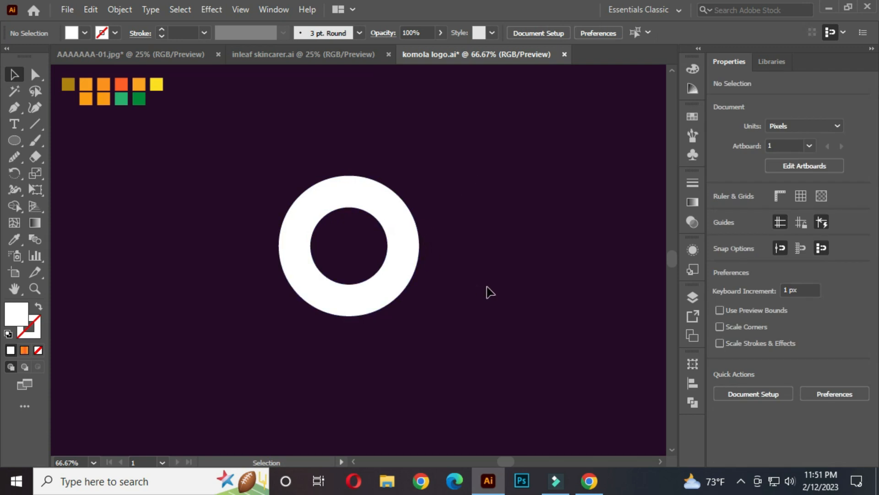
# Draw a 232 px circle from the ring's center out to its outer edge
pyautogui.moveTo(20, 139); pyautogui.dragTo(95, 171)
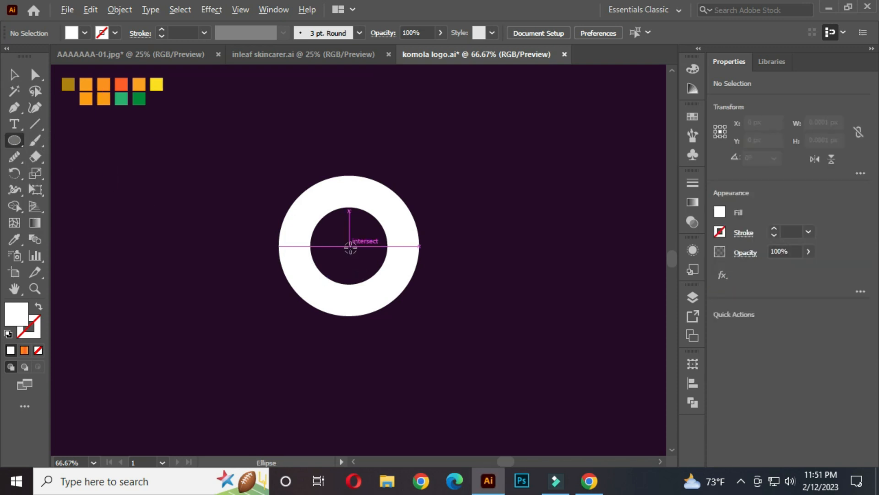
pyautogui.scroll(1, 350, 247)
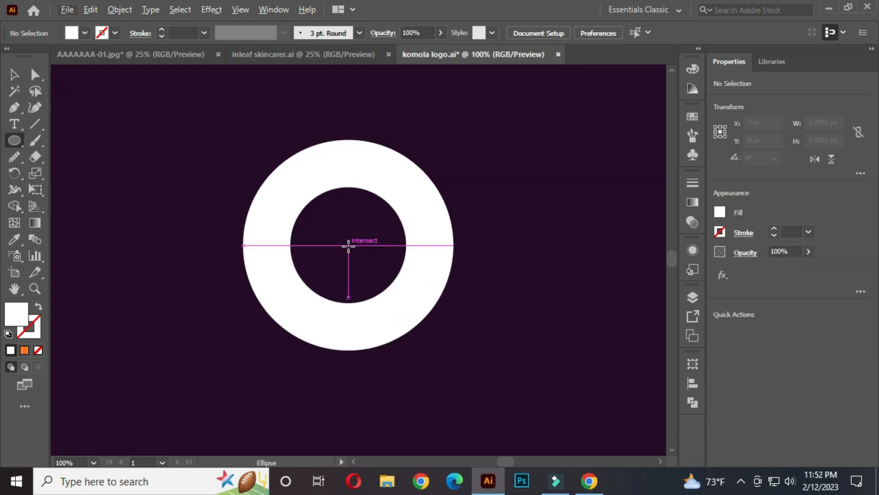
pyautogui.moveTo(349, 245); pyautogui.dragTo(433, 343)
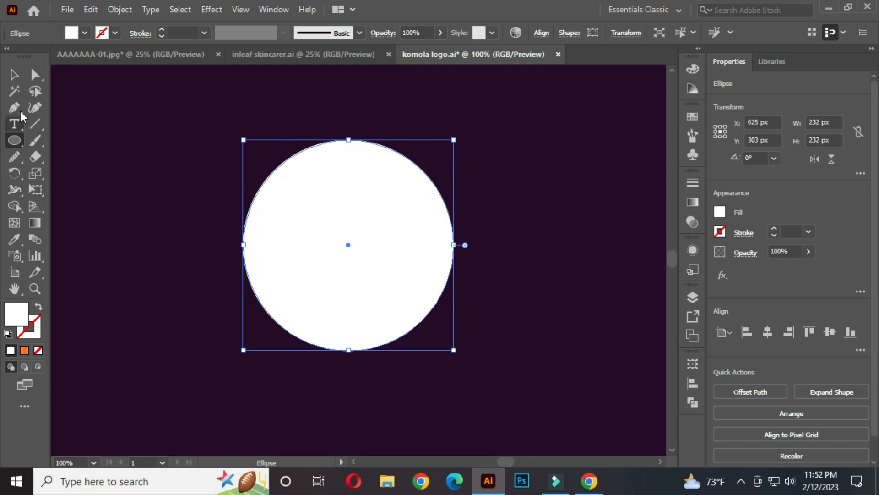
pyautogui.click(14, 74)
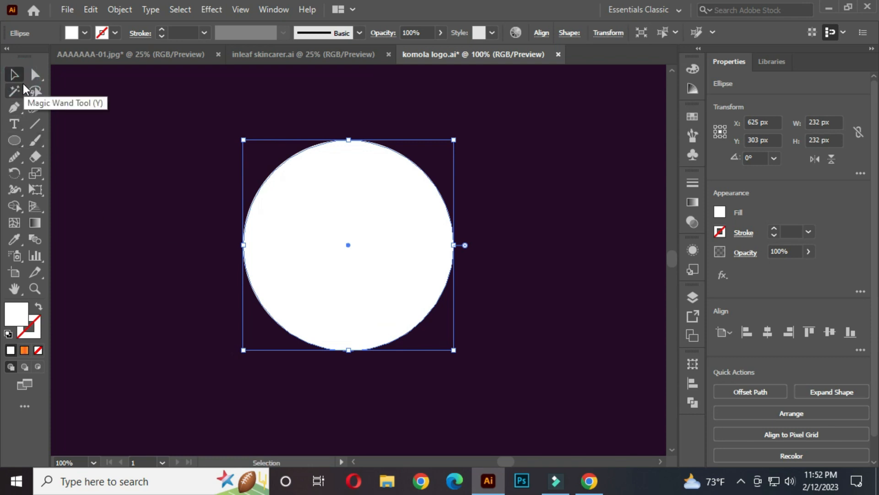
# Swap the new circle's fill and stroke and color its stroke black, leaving it unfilled
pyautogui.click(38, 307)
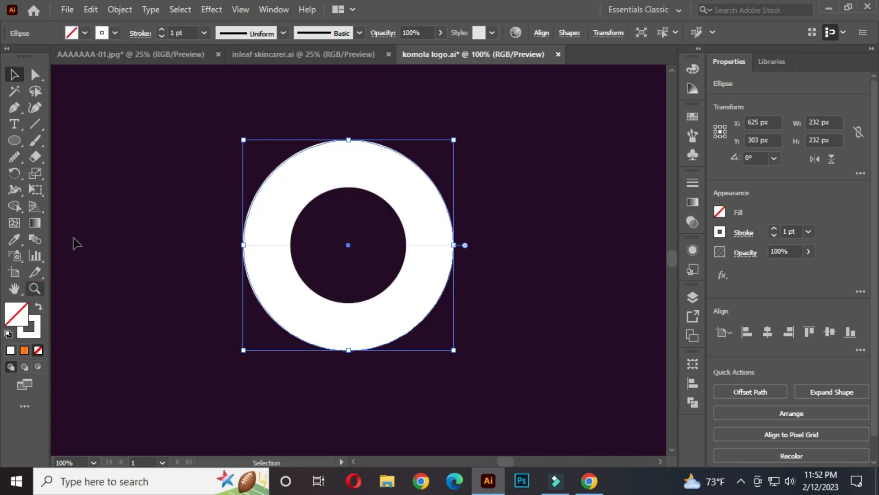
pyautogui.click(115, 33)
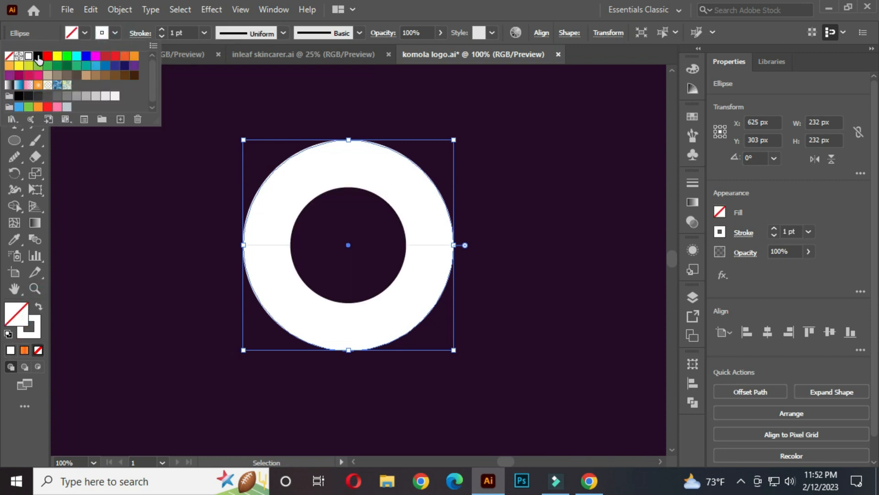
pyautogui.click(38, 56)
pyautogui.click(108, 195)
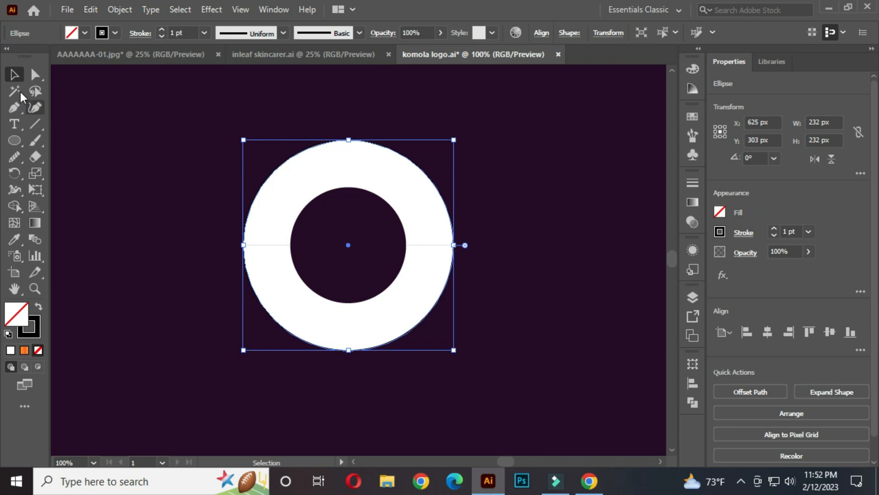
pyautogui.click(14, 76)
pyautogui.click(136, 195)
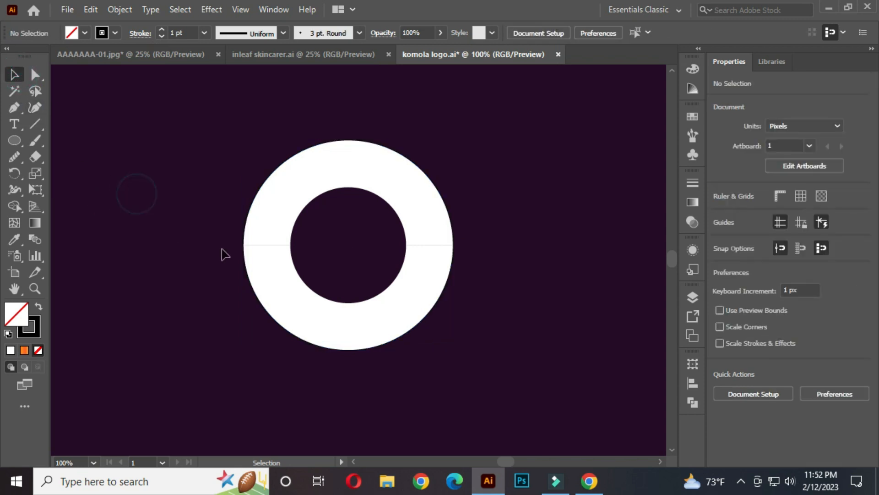
# Move the outlined circle about 51 px to the right so its left edge meets the left edge of the ring's hole
pyautogui.click(246, 233)
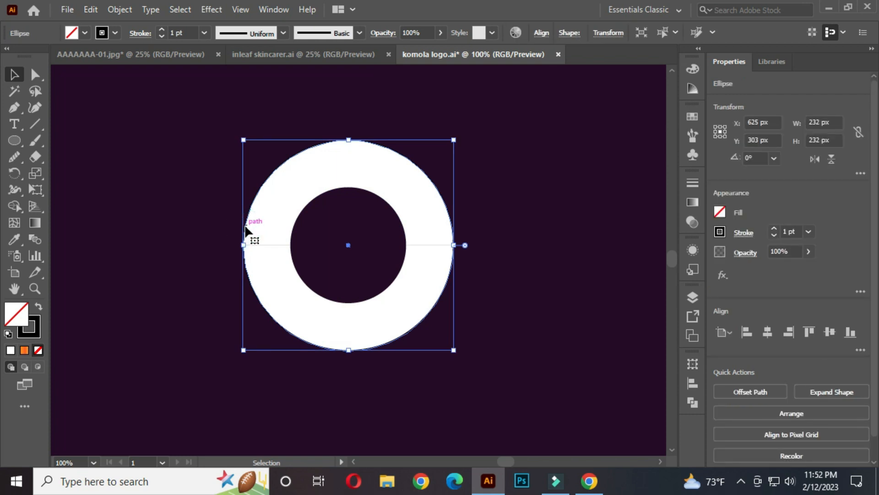
pyautogui.moveTo(254, 228); pyautogui.dragTo(292, 232)
pyautogui.keyDown('alt'); pyautogui.scroll(1, 301, 250); pyautogui.keyUp('alt')
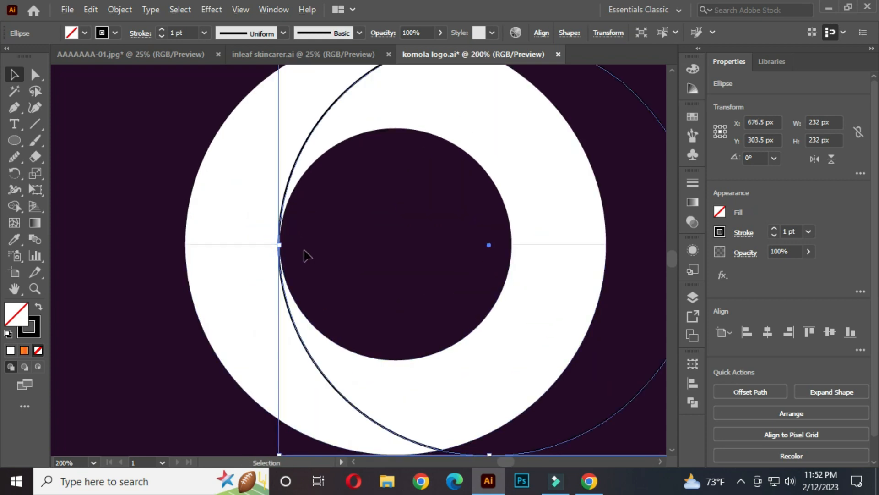
pyautogui.click(314, 243)
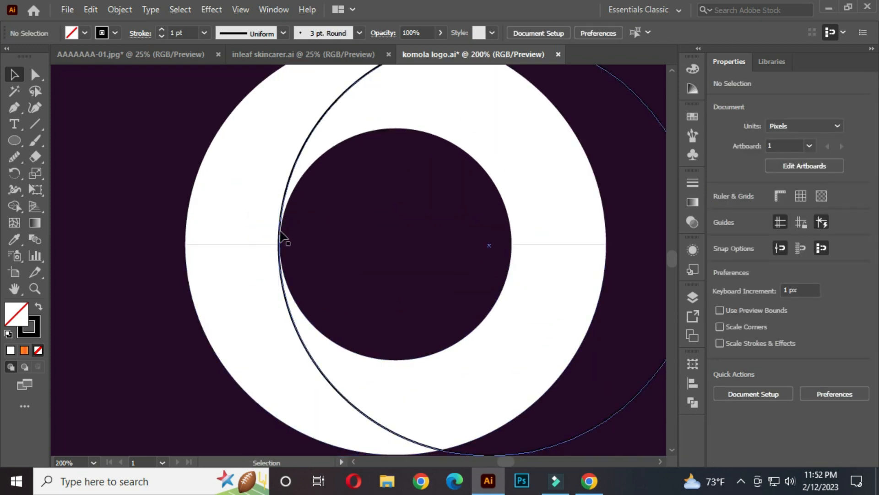
pyautogui.keyDown('alt'); pyautogui.scroll(-2, 325, 238); pyautogui.keyUp('alt')
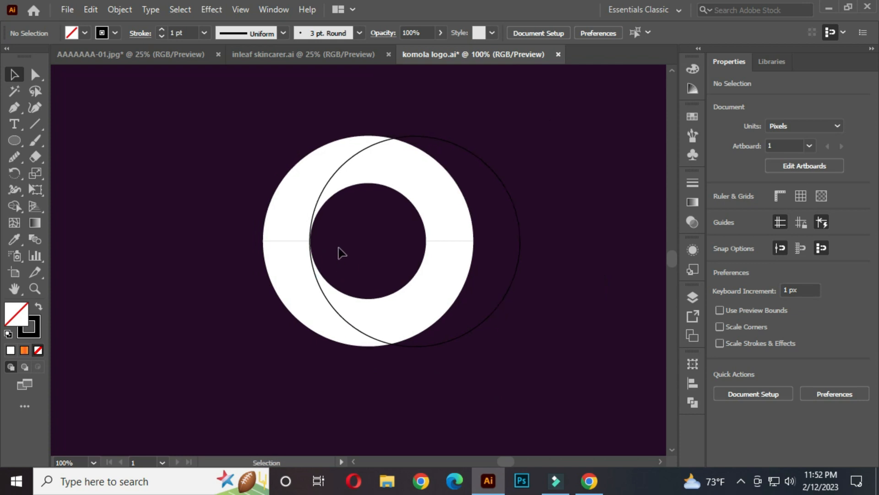
# Duplicate the black outlined circle about 27 px to the left, keeping it level with the original
pyautogui.click(337, 178)
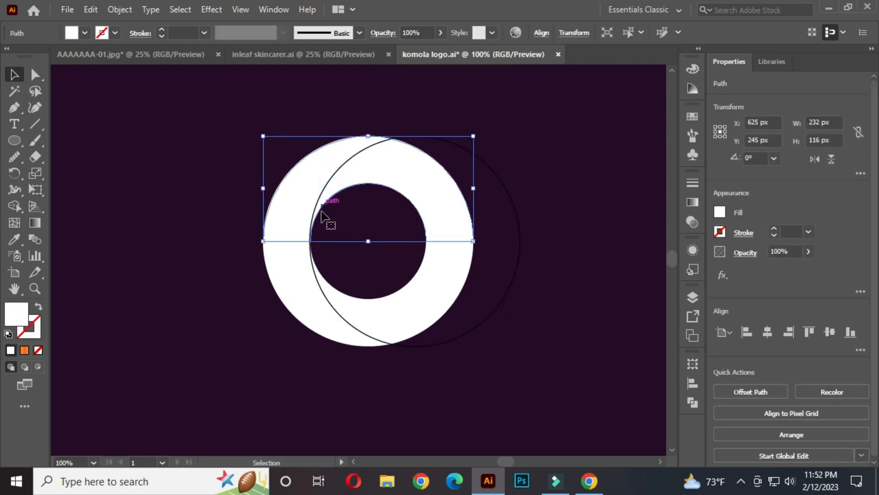
pyautogui.keyDown('alt'); pyautogui.scroll(1, 313, 224); pyautogui.keyUp('alt')
pyautogui.keyDown('alt'); pyautogui.keyDown('shift'); pyautogui.moveTo(313, 290); pyautogui.dragTo(278, 291); pyautogui.keyUp('shift'); pyautogui.keyUp('alt')
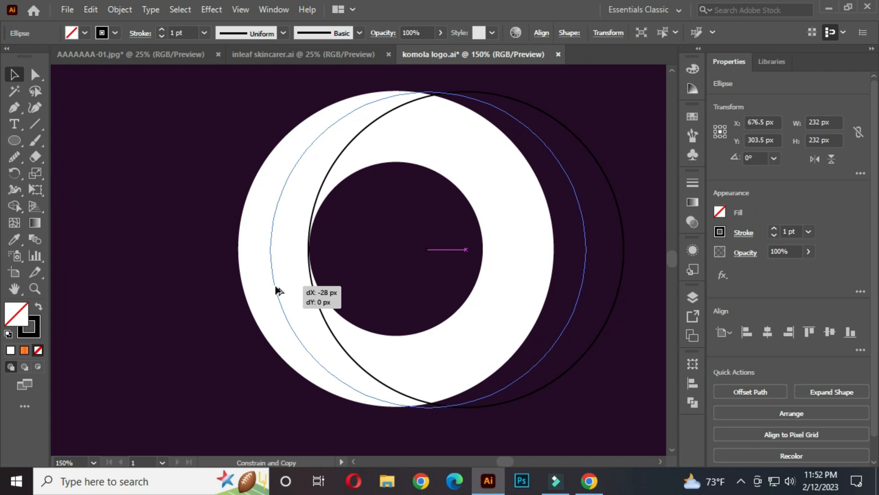
pyautogui.keyDown('alt'); pyautogui.keyDown('shift'); pyautogui.moveTo(277, 291); pyautogui.dragTo(278, 291); pyautogui.keyUp('shift'); pyautogui.keyUp('alt')
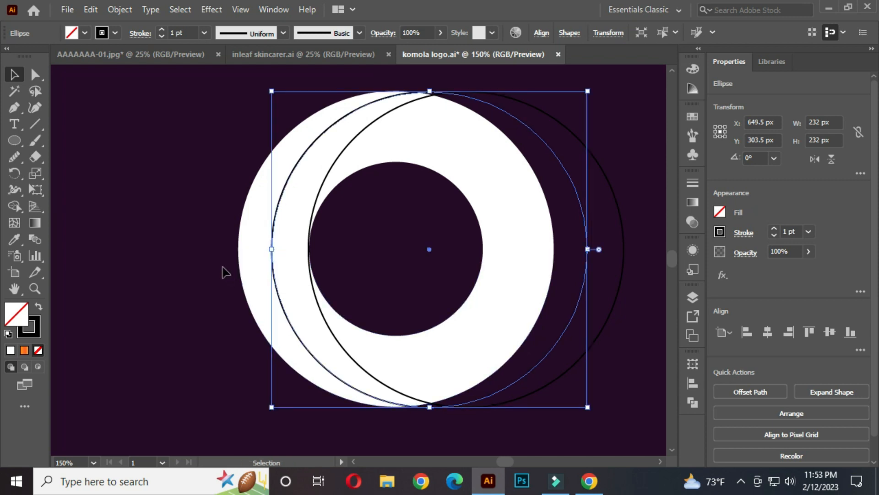
pyautogui.click(193, 220)
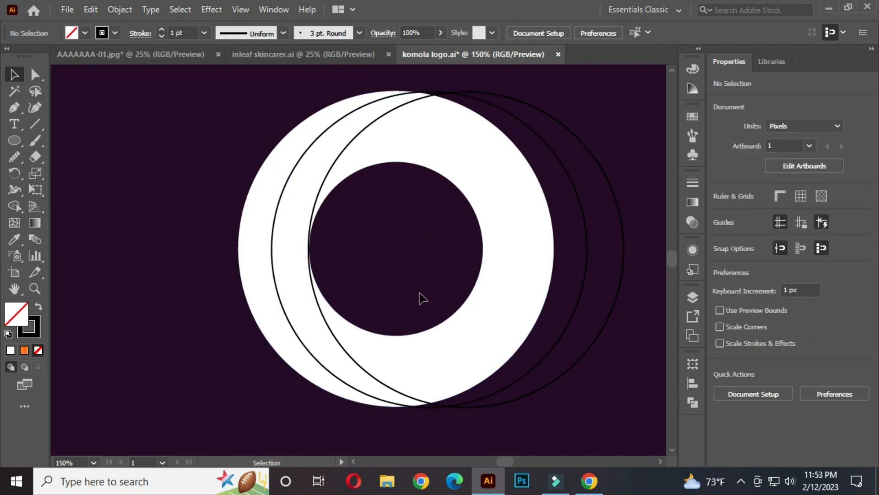
# Select the ring's upper half with both outlined circles and split them with the Pathfinder Divide operation
pyautogui.scroll(-1, 388, 287)
pyautogui.moveTo(446, 303); pyautogui.dragTo(428, 296)
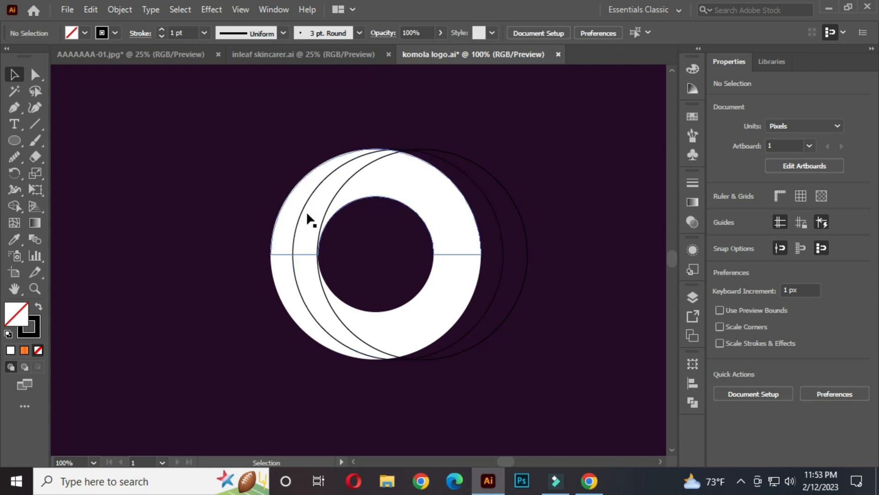
pyautogui.scroll(1, 306, 210)
pyautogui.click(276, 207)
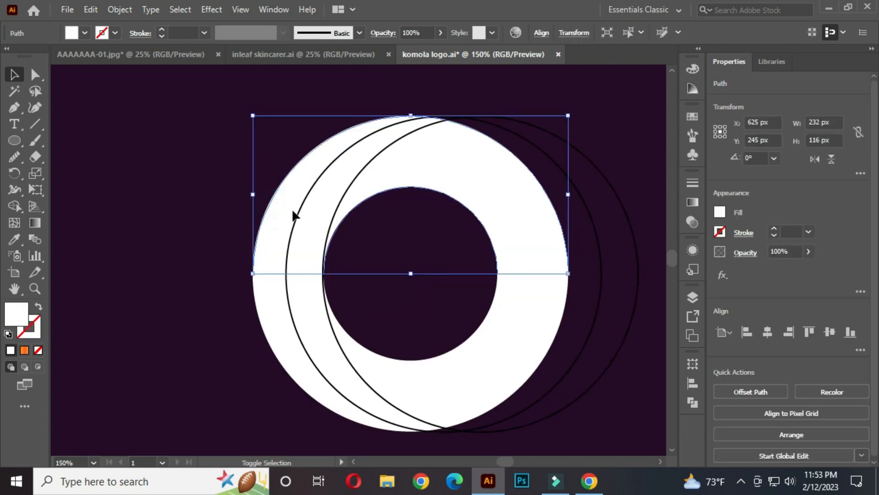
pyautogui.keyDown('shift'); pyautogui.click(298, 209); pyautogui.keyUp('shift')
pyautogui.keyDown('shift'); pyautogui.click(334, 220); pyautogui.keyUp('shift')
pyautogui.scroll(-1, 334, 215)
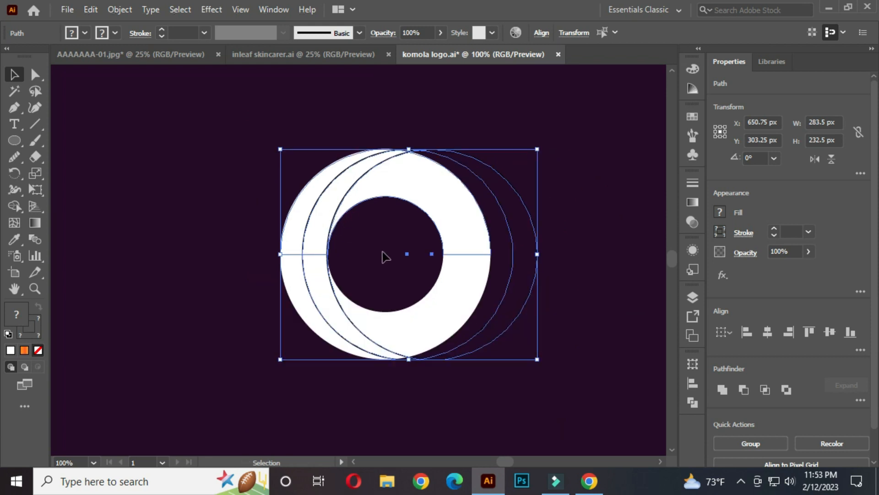
pyautogui.moveTo(378, 256); pyautogui.dragTo(361, 252)
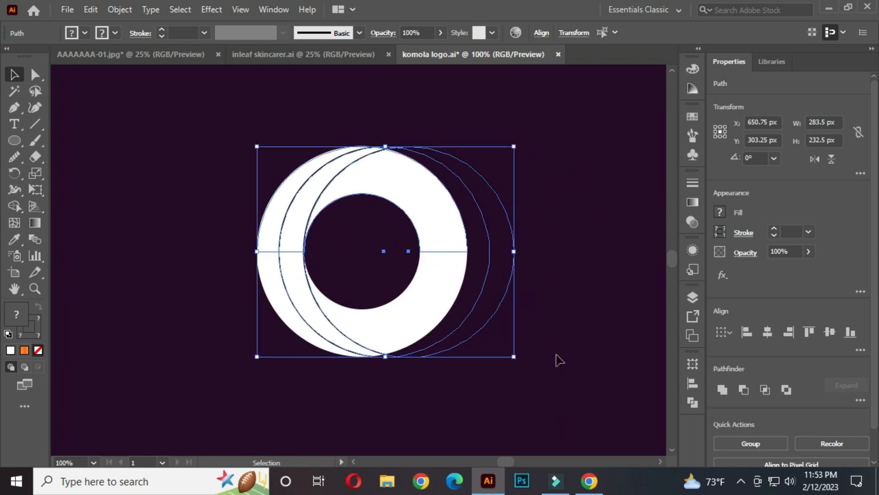
pyautogui.click(697, 402)
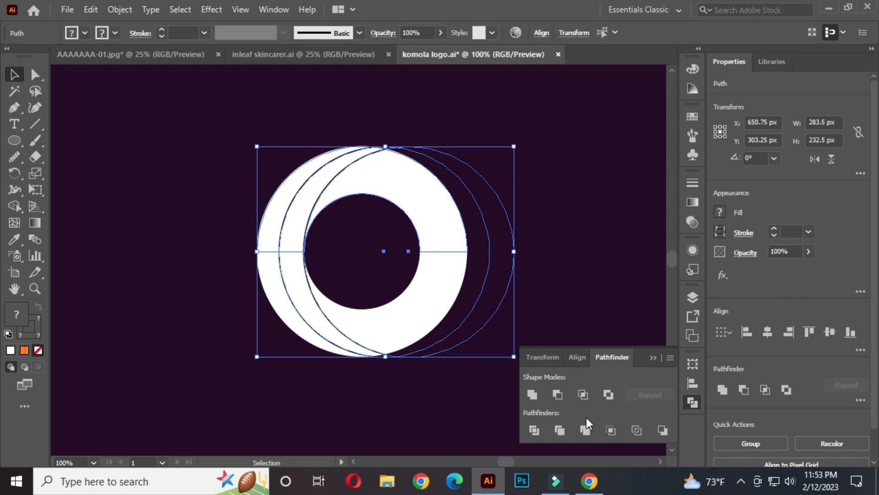
pyautogui.click(534, 429)
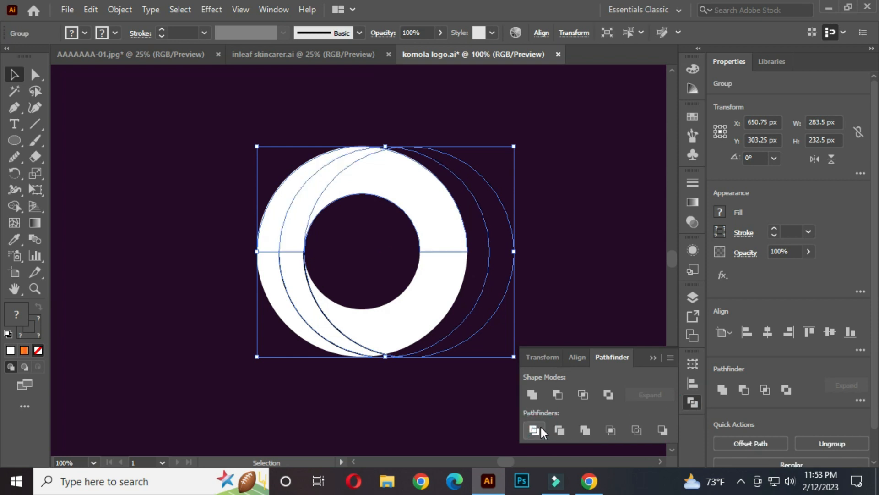
pyautogui.click(650, 356)
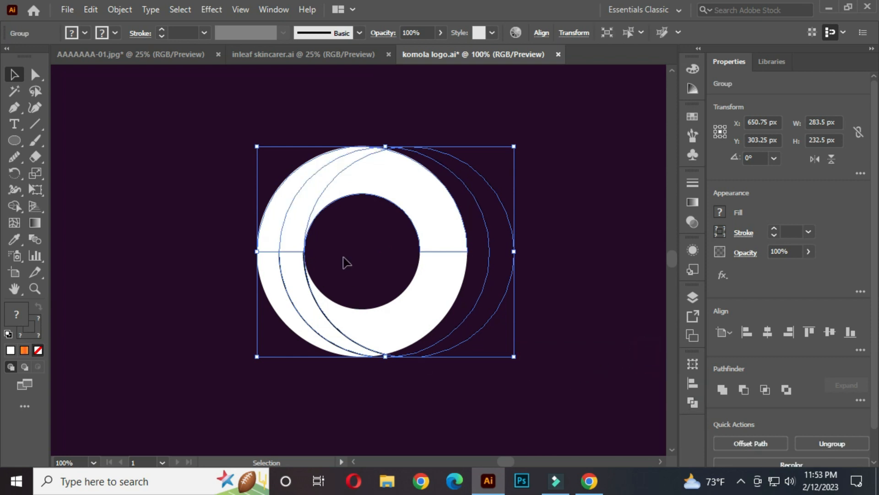
# Ungroup the divided upper-half pieces so they can be selected individually
pyautogui.rightClick(338, 165)
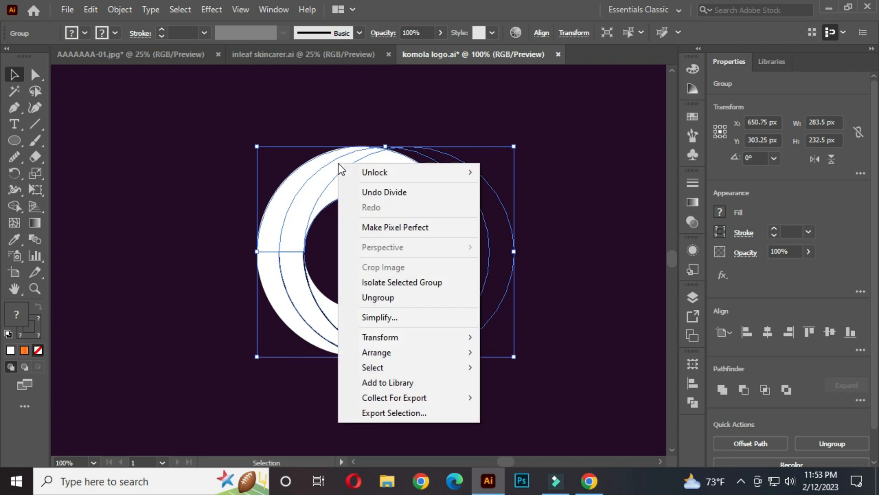
pyautogui.click(394, 298)
pyautogui.click(552, 196)
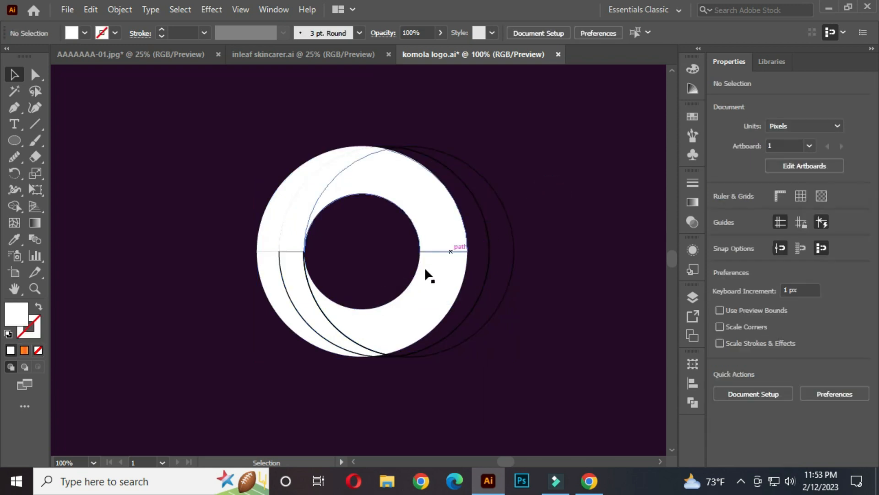
# Delete the leftover outlined circle paths around the ring, keeping only the white ring pieces
pyautogui.click(490, 233)
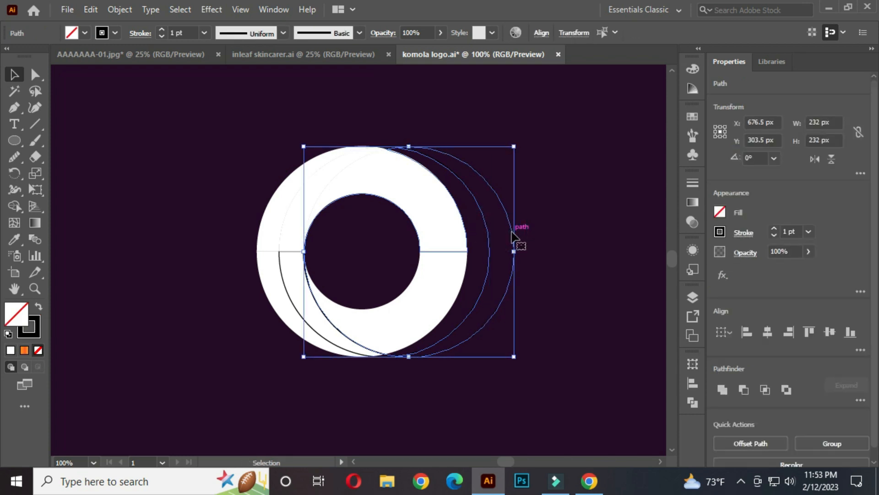
pyautogui.click(491, 265)
pyautogui.click(344, 338)
pyautogui.press('Delete')
pyautogui.click(399, 147)
pyautogui.press('Delete')
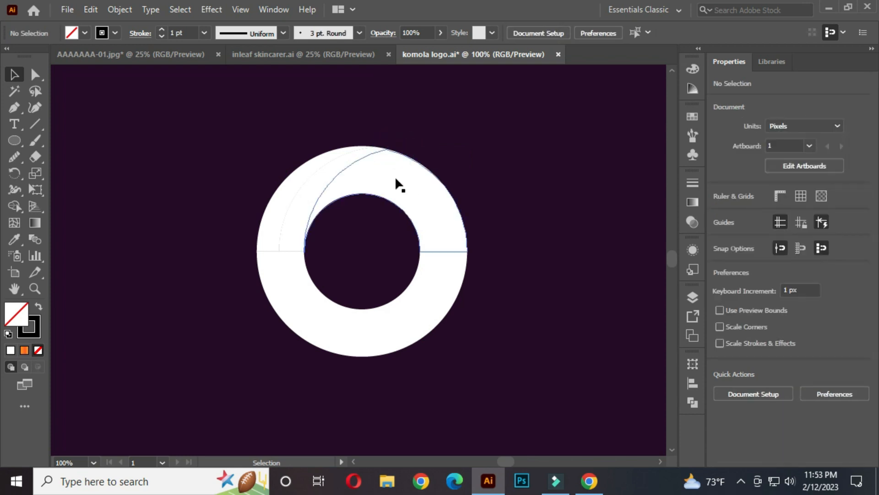
# Move the large upper piece, the outer left sliver and the lower half apart to check the division
pyautogui.moveTo(390, 181); pyautogui.dragTo(461, 163)
pyautogui.moveTo(286, 218); pyautogui.dragTo(234, 213)
pyautogui.moveTo(291, 288); pyautogui.dragTo(271, 324)
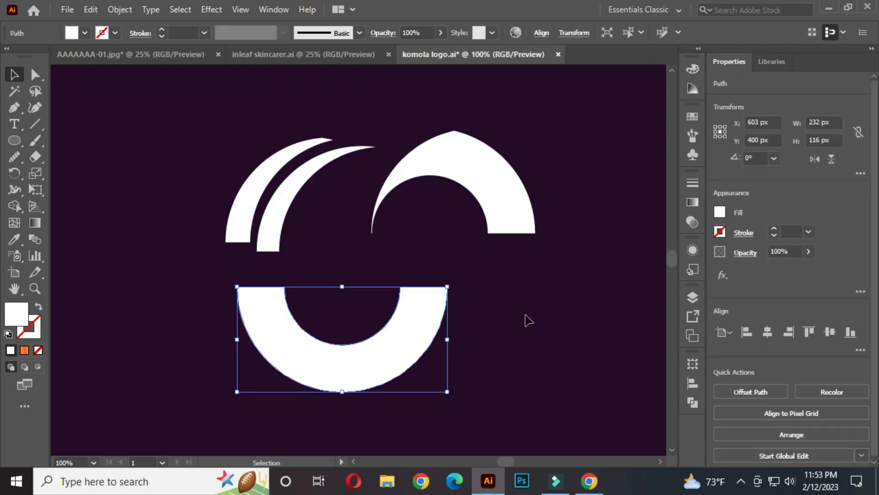
pyautogui.click(527, 318)
# Undo the moves of the separated ring pieces and clear the selection
pyautogui.hotkey('ctrl', 'z')
pyautogui.hotkey('ctrl', 'z')
pyautogui.hotkey('ctrl', 'z')
pyautogui.hotkey('ctrl', 'z')
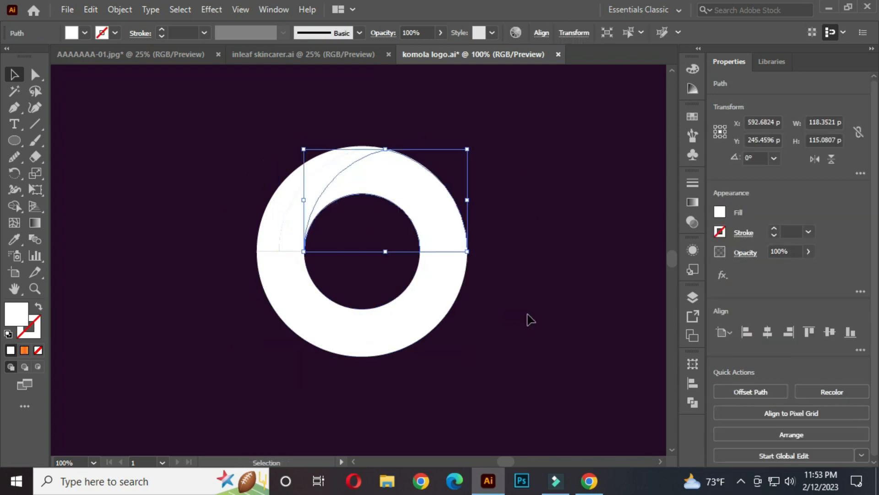
pyautogui.click(536, 258)
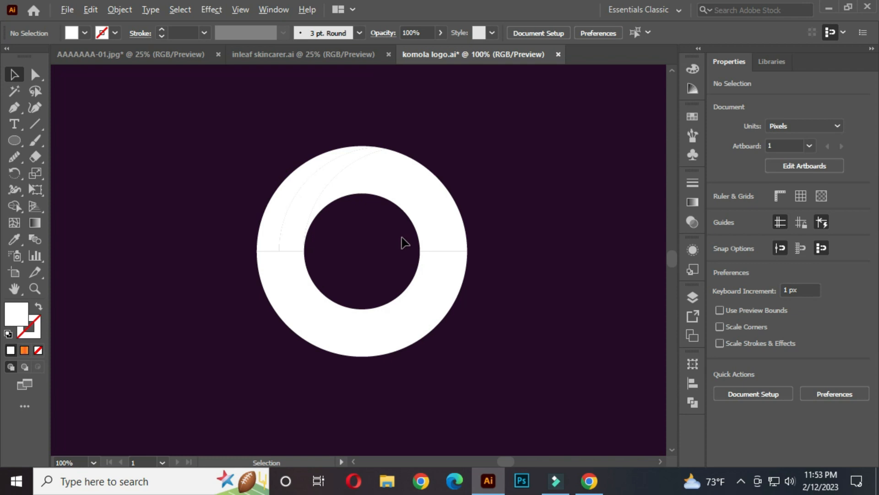
# Move the whole group of color swatches from the artboard's corner to just above the ring
pyautogui.scroll(-1, 405, 242)
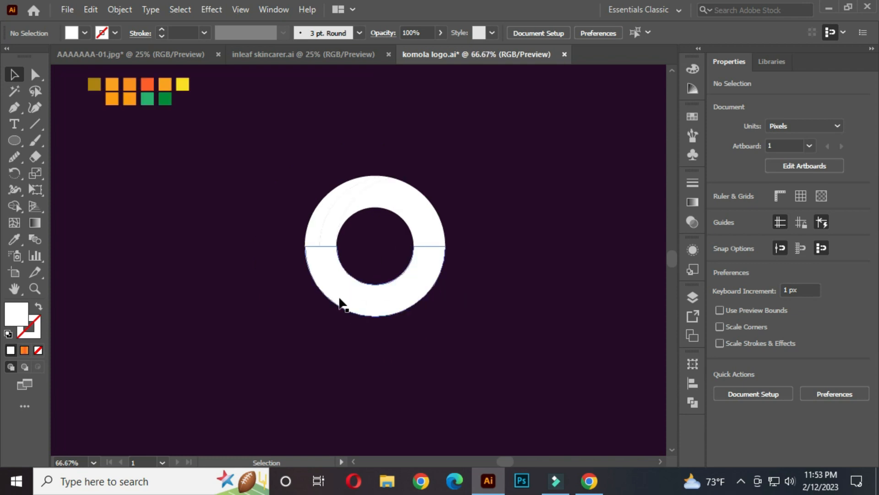
pyautogui.moveTo(77, 77); pyautogui.dragTo(192, 121)
pyautogui.moveTo(151, 98); pyautogui.dragTo(388, 112)
pyautogui.click(474, 247)
# Fill all the ring pieces with a white-to-black linear gradient at 0°
pyautogui.moveTo(263, 170); pyautogui.dragTo(483, 329)
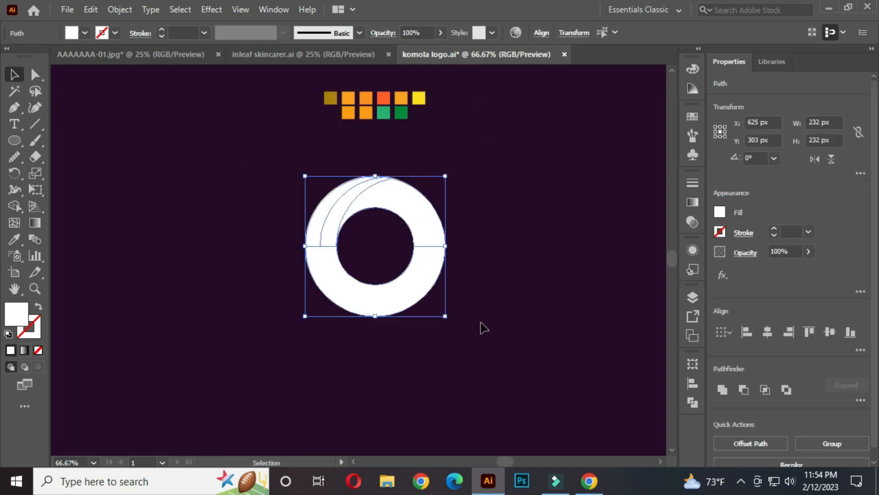
pyautogui.click(693, 203)
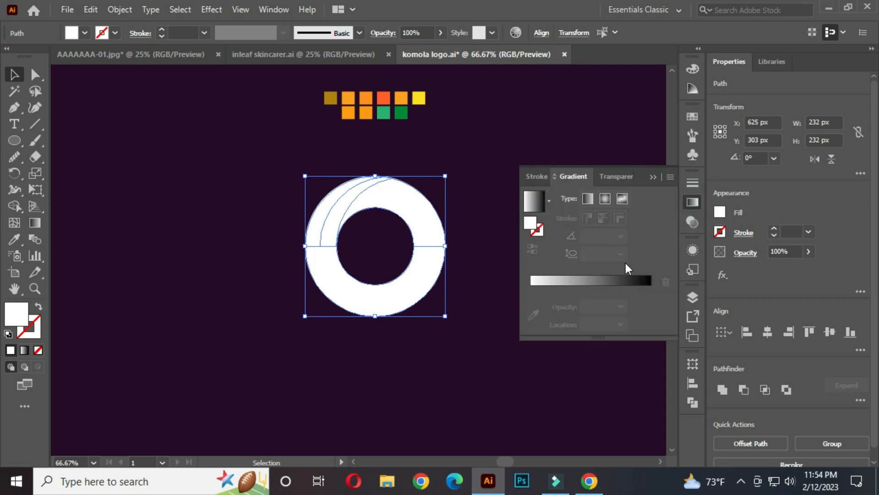
pyautogui.click(586, 281)
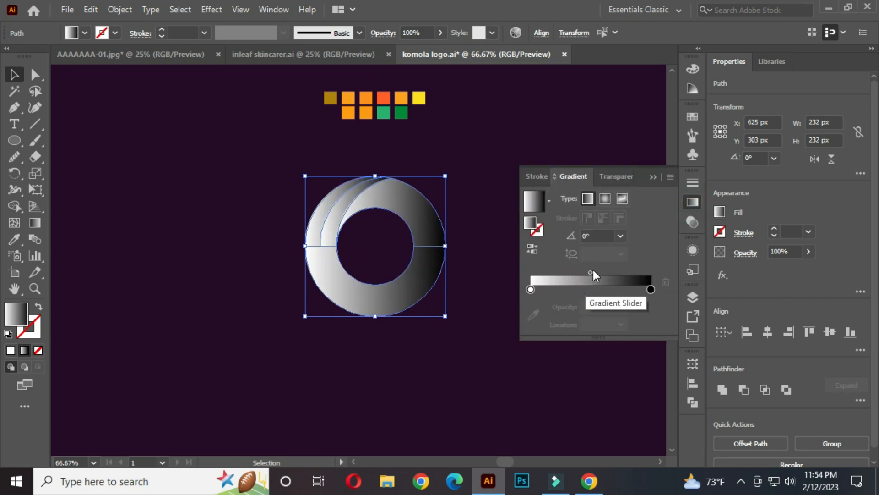
pyautogui.click(470, 176)
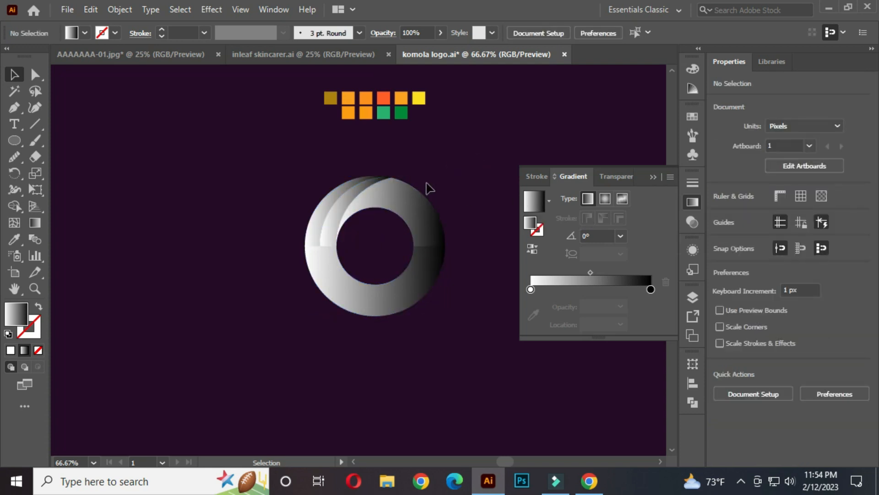
# Move the whole ring up, closer beneath the color swatches
pyautogui.moveTo(308, 80); pyautogui.dragTo(433, 177)
pyautogui.click(451, 140)
pyautogui.scroll(1, 449, 135)
pyautogui.moveTo(191, 227); pyautogui.dragTo(425, 318)
pyautogui.click(467, 152)
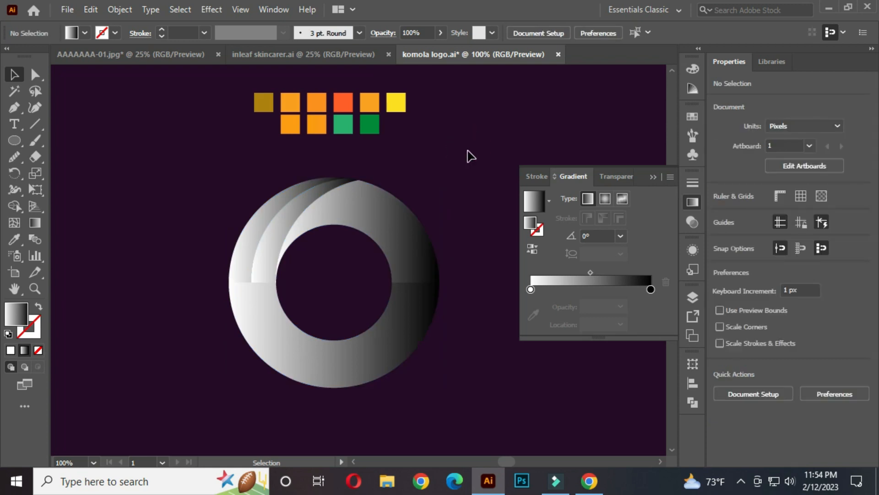
# Recolor the large upper piece's gradient from the dark mustard swatch to the adjacent orange swatch by sampling both colors
pyautogui.click(358, 207)
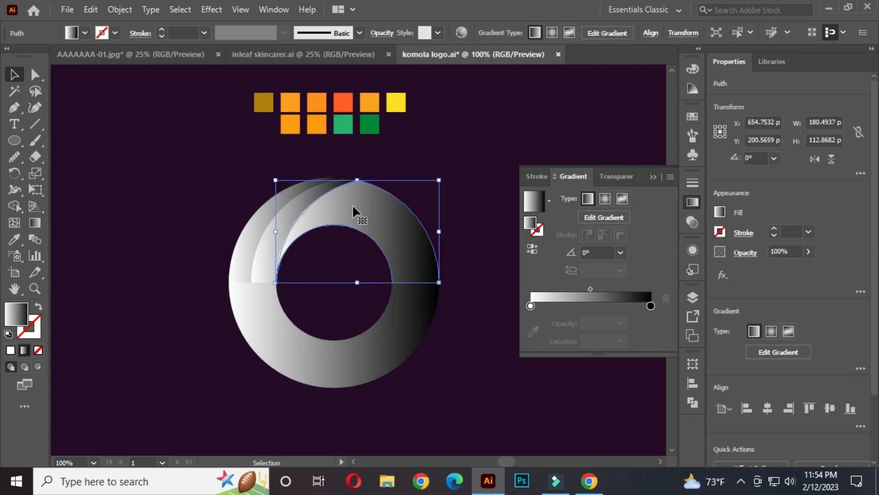
pyautogui.click(531, 306)
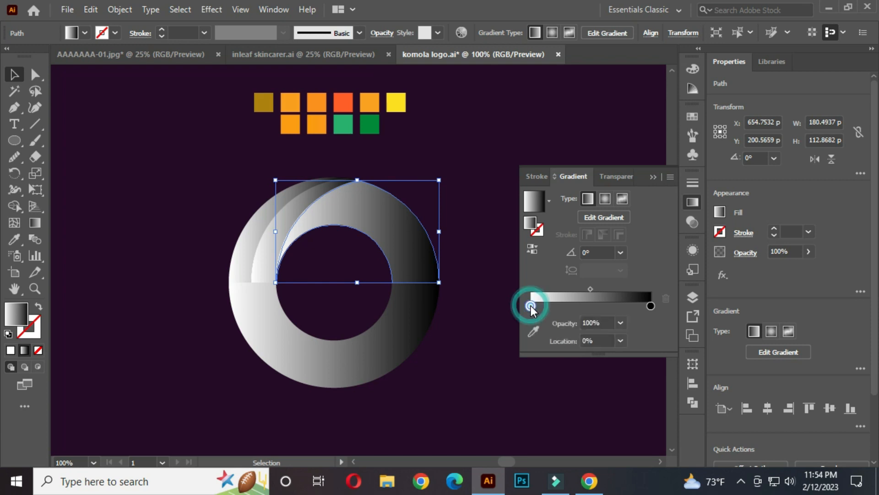
pyautogui.click(534, 332)
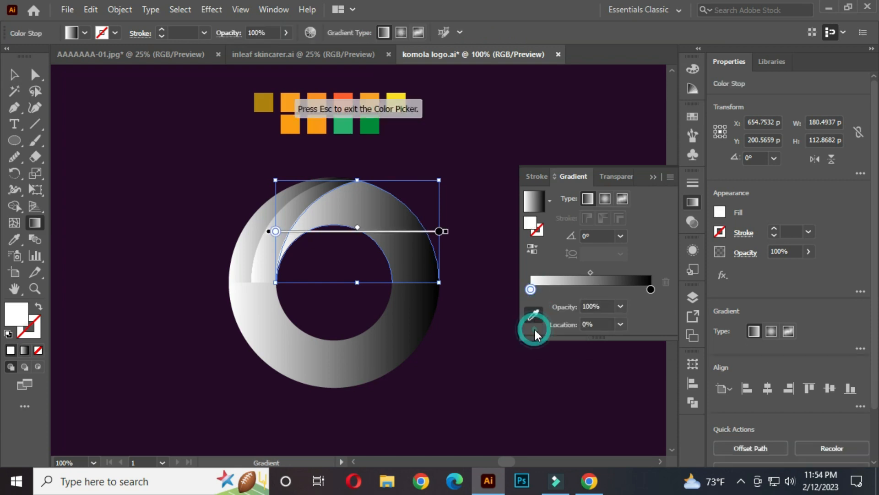
pyautogui.click(264, 102)
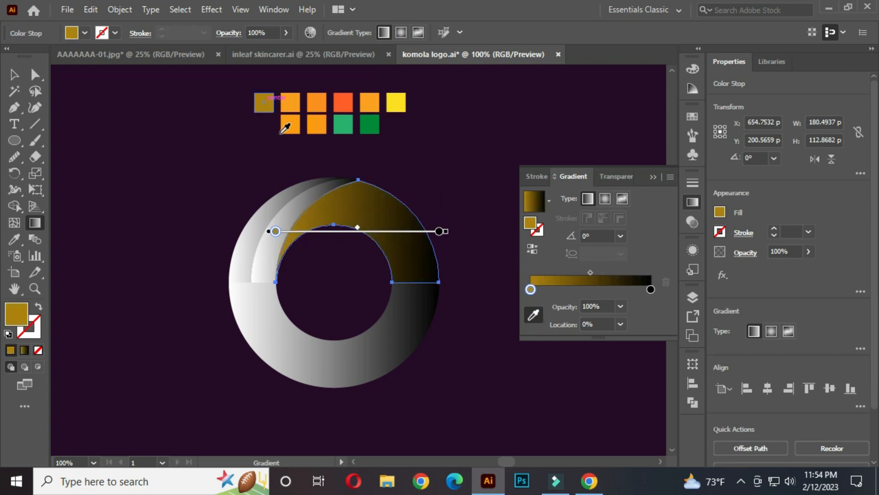
pyautogui.click(651, 289)
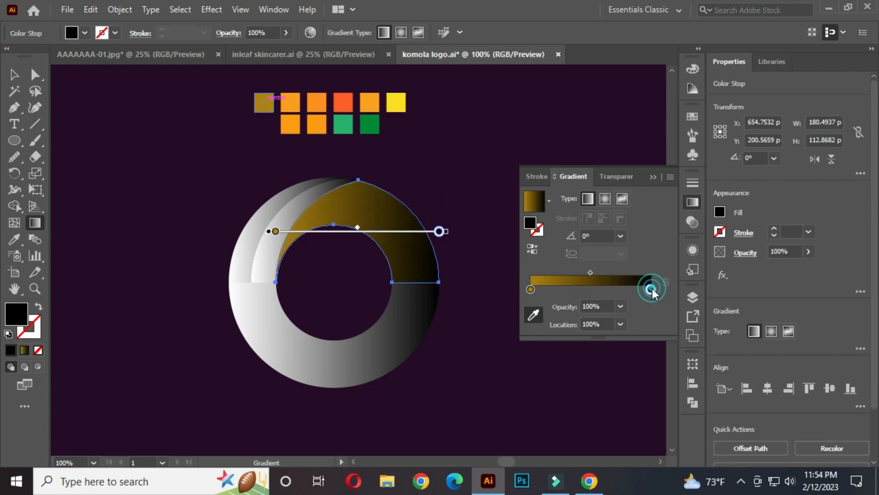
pyautogui.click(293, 105)
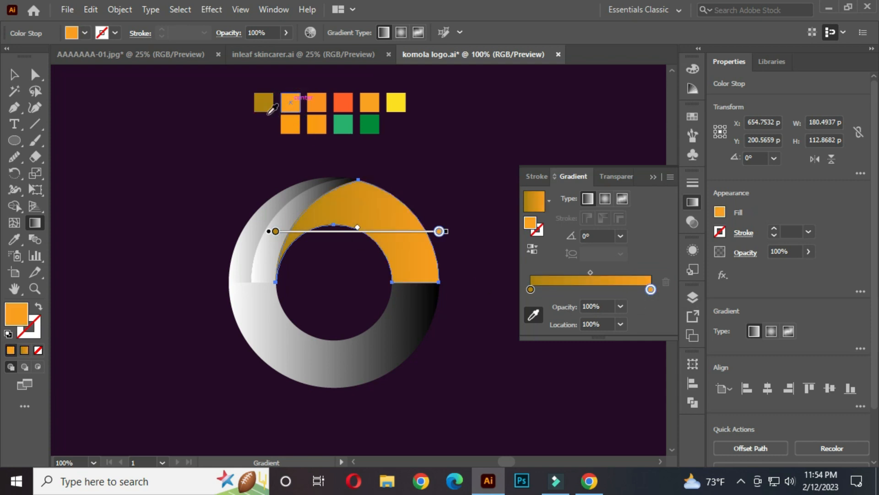
pyautogui.click(14, 76)
pyautogui.click(151, 148)
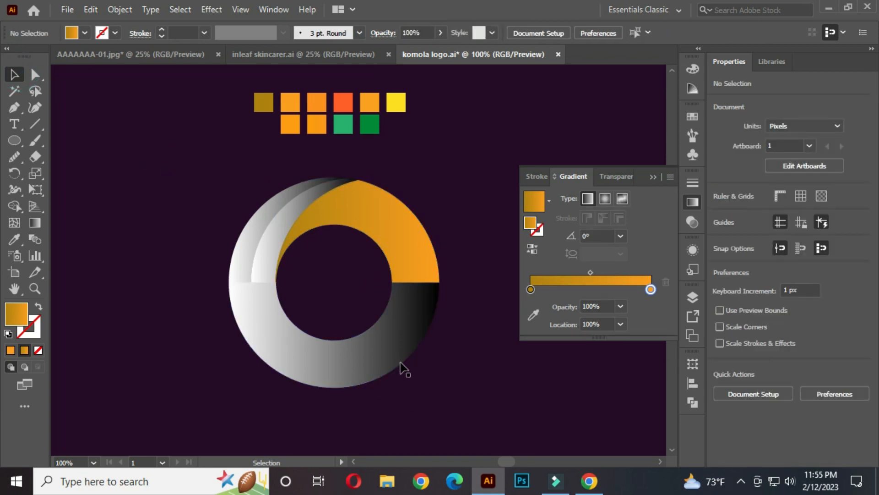
# Give the ring's lower half a three-stop gradient, sampling the third upper-row orange, the red-orange and the fifth upper-row orange swatch
pyautogui.click(393, 339)
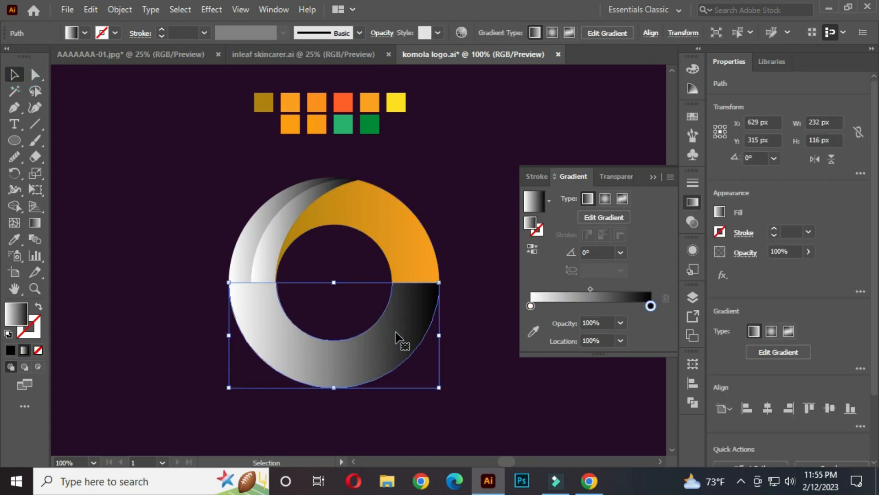
pyautogui.click(589, 305)
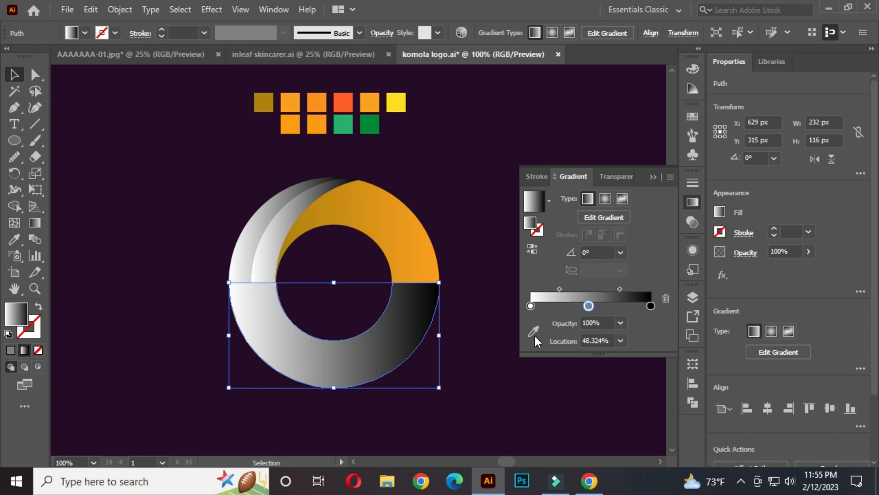
pyautogui.click(531, 306)
pyautogui.click(534, 330)
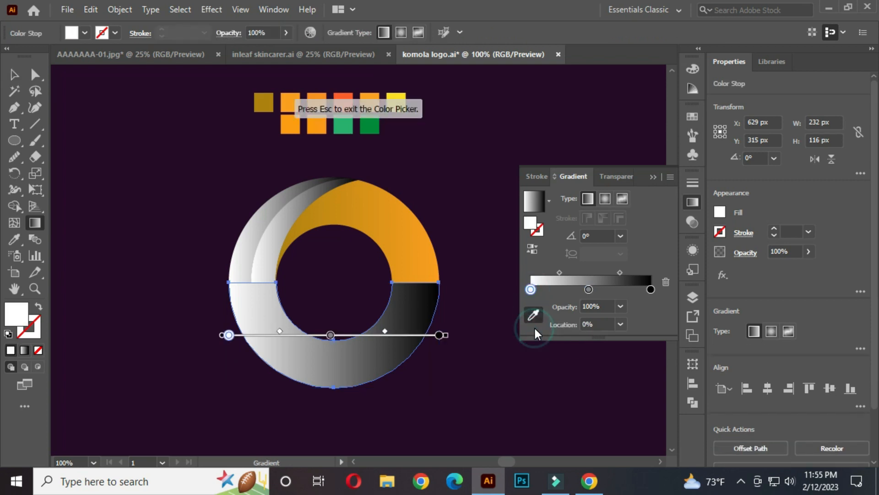
pyautogui.click(315, 97)
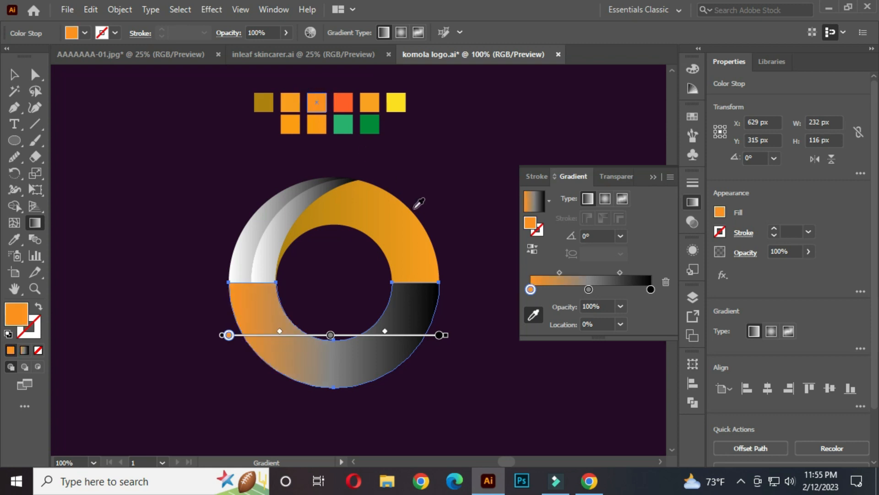
pyautogui.click(589, 290)
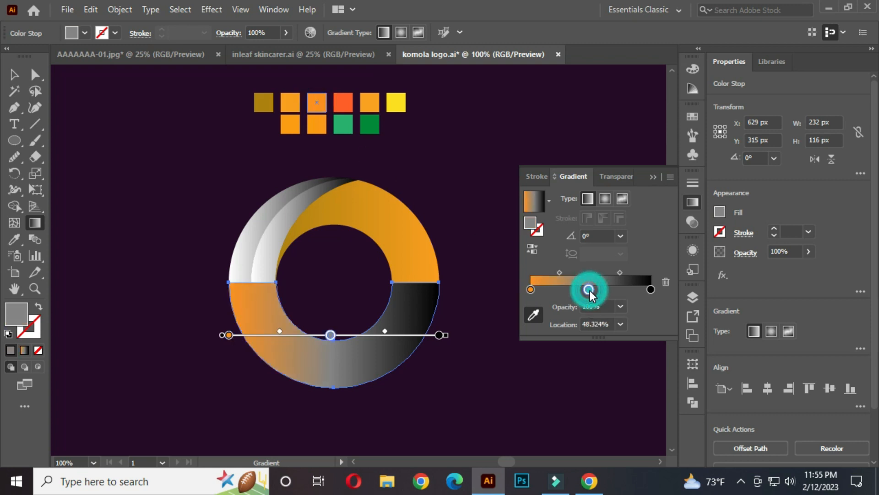
pyautogui.click(343, 102)
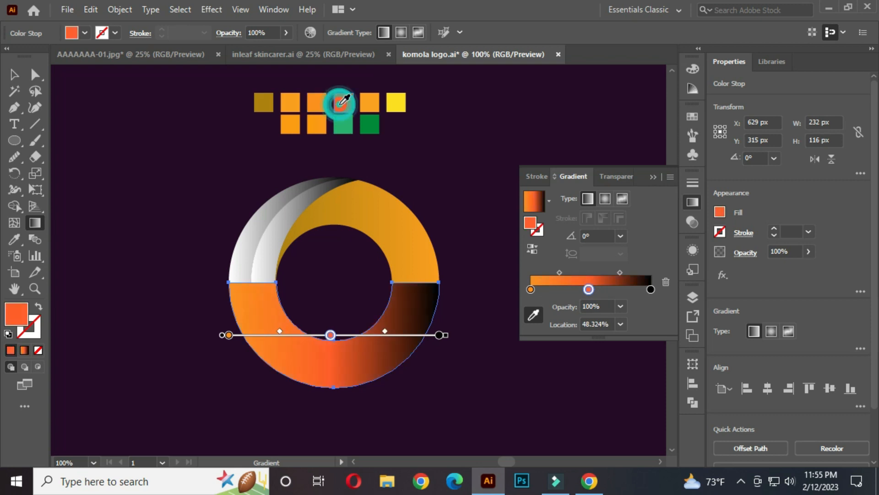
pyautogui.click(650, 289)
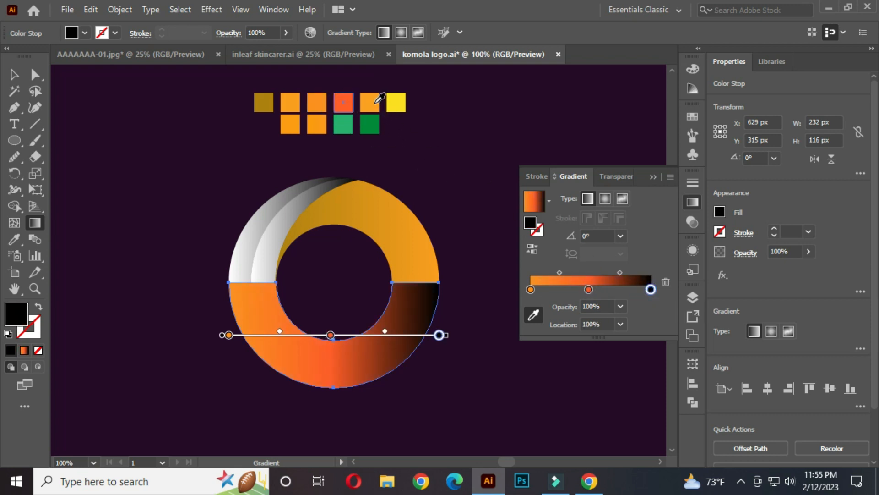
pyautogui.click(370, 102)
pyautogui.click(15, 74)
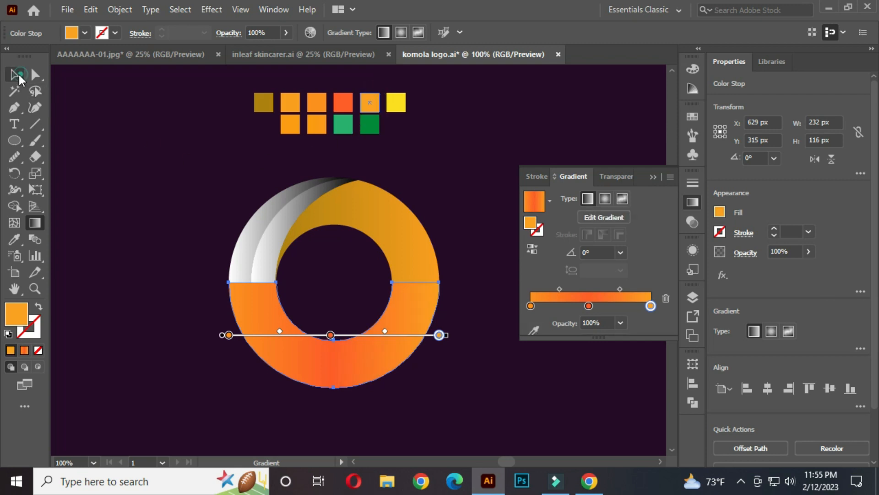
pyautogui.click(195, 223)
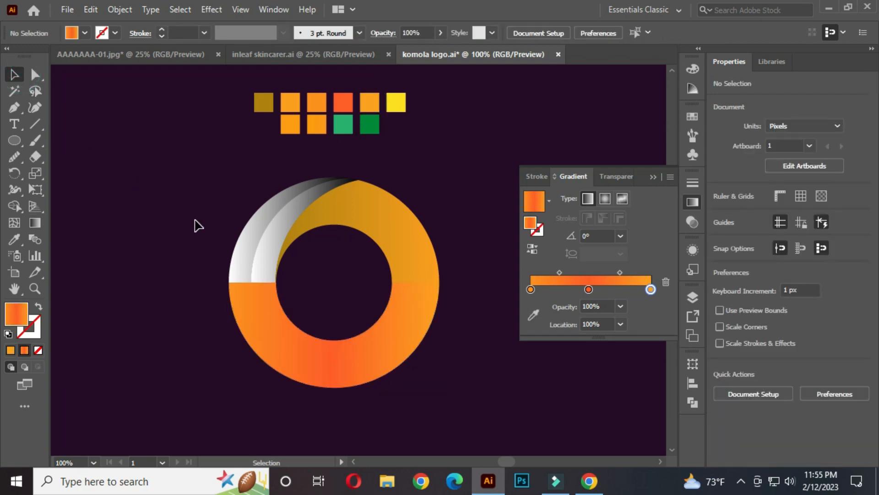
# Recolor the outer crescent's gradient from the yellow swatch to the first orange swatch of the lower row
pyautogui.click(243, 257)
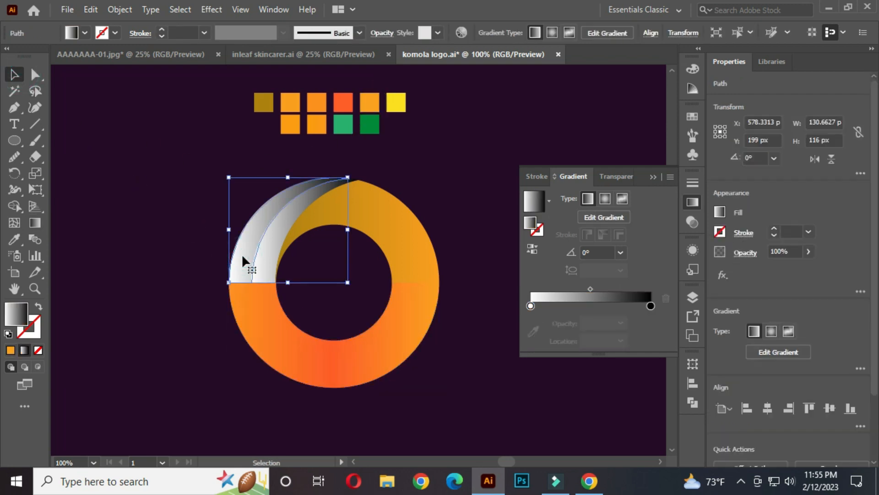
pyautogui.click(531, 305)
pyautogui.click(533, 332)
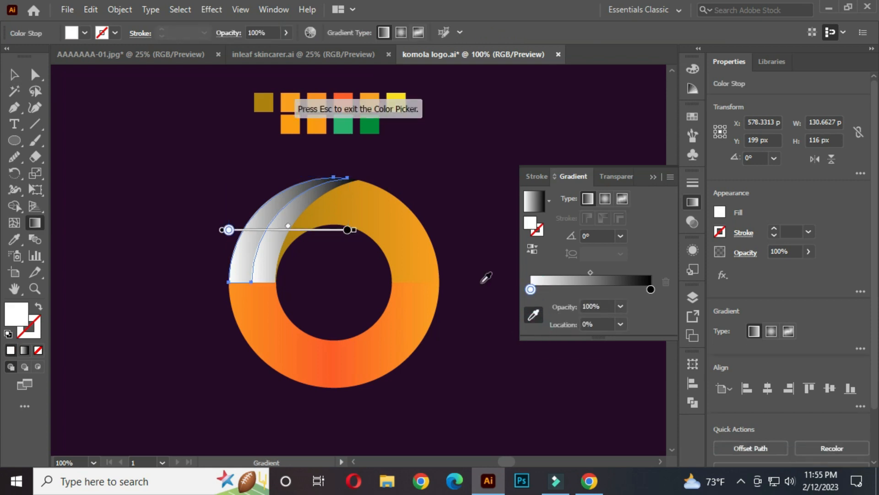
pyautogui.click(397, 100)
pyautogui.click(651, 289)
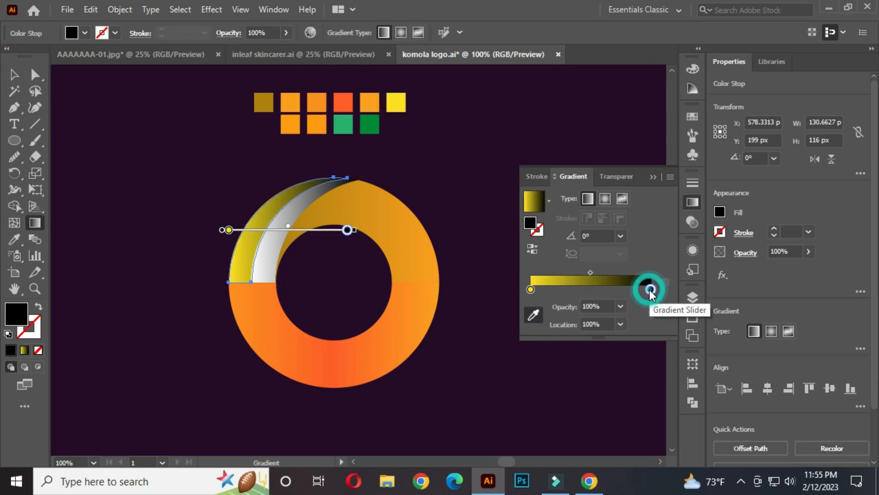
pyautogui.click(290, 124)
pyautogui.click(14, 75)
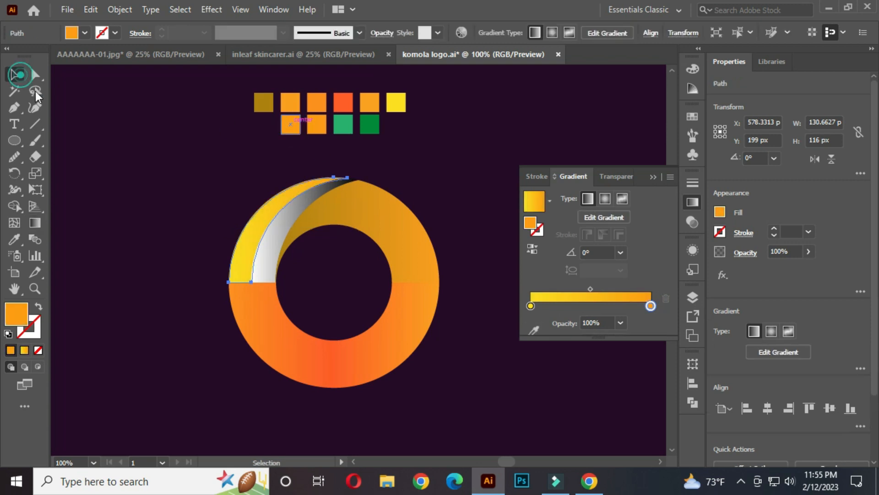
pyautogui.click(171, 146)
# Fill the inner crescent with the second orange swatch of the lower row and put away the gradient settings
pyautogui.click(265, 259)
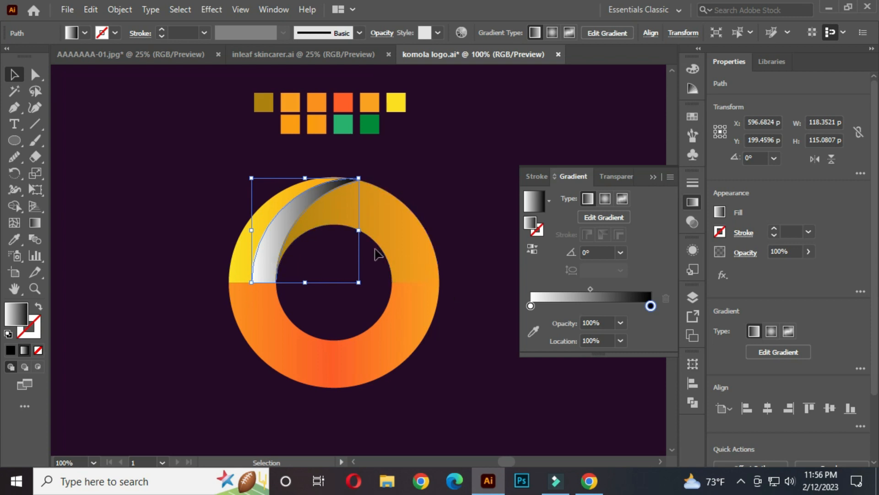
pyautogui.press('i')
pyautogui.click(319, 122)
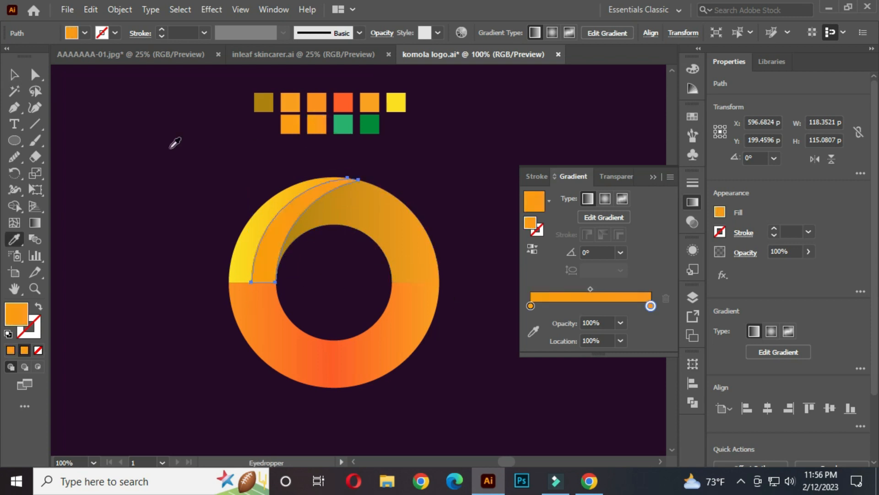
pyautogui.click(15, 74)
pyautogui.click(147, 176)
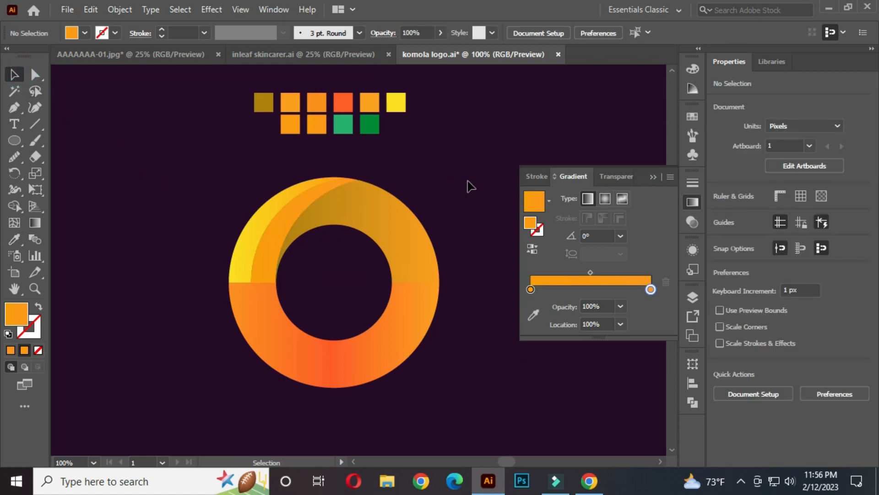
pyautogui.click(651, 177)
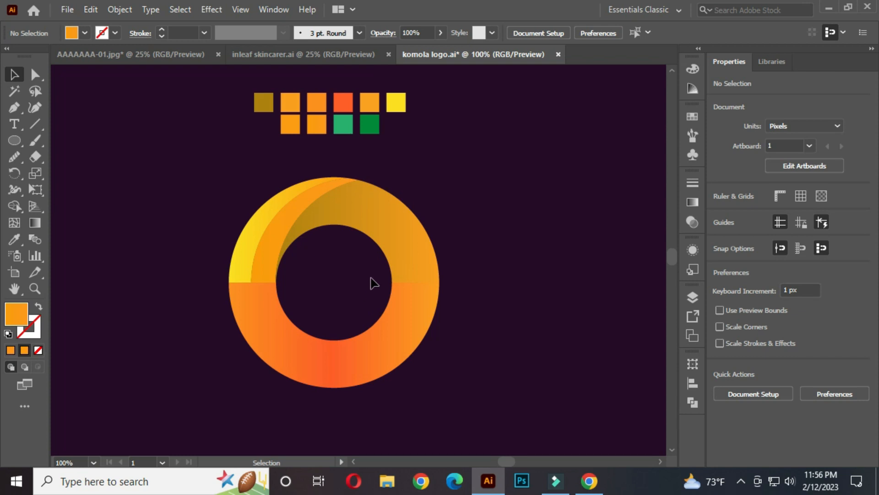
# Redirect the large upper piece's gradient diagonally so the dark mustard starts beside the inner crescent and blends down into orange
pyautogui.scroll(1, 338, 242)
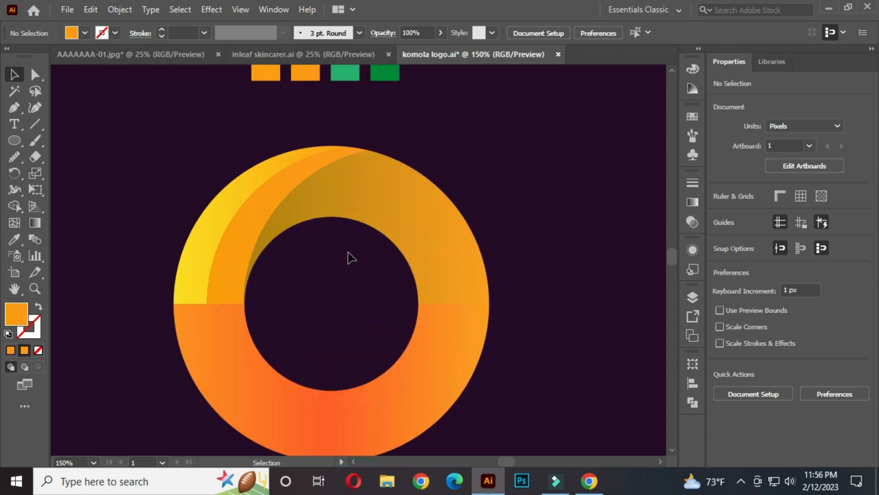
pyautogui.moveTo(348, 252); pyautogui.dragTo(360, 230)
pyautogui.click(385, 162)
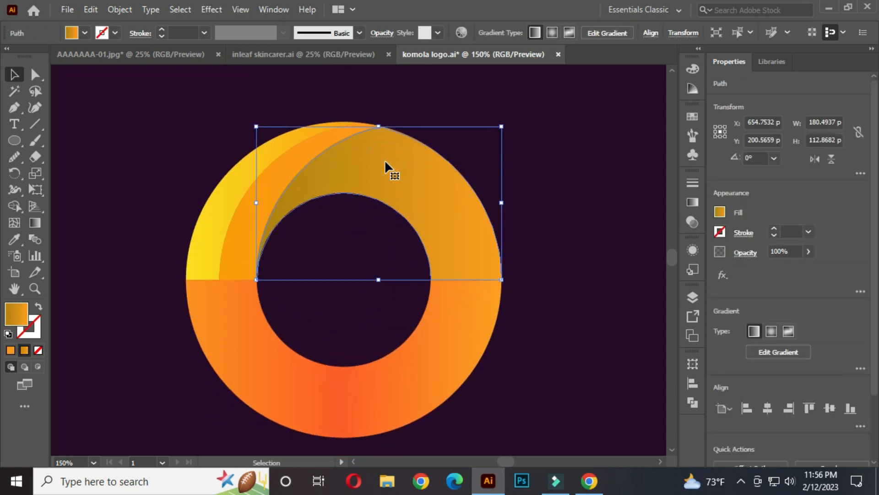
pyautogui.click(36, 222)
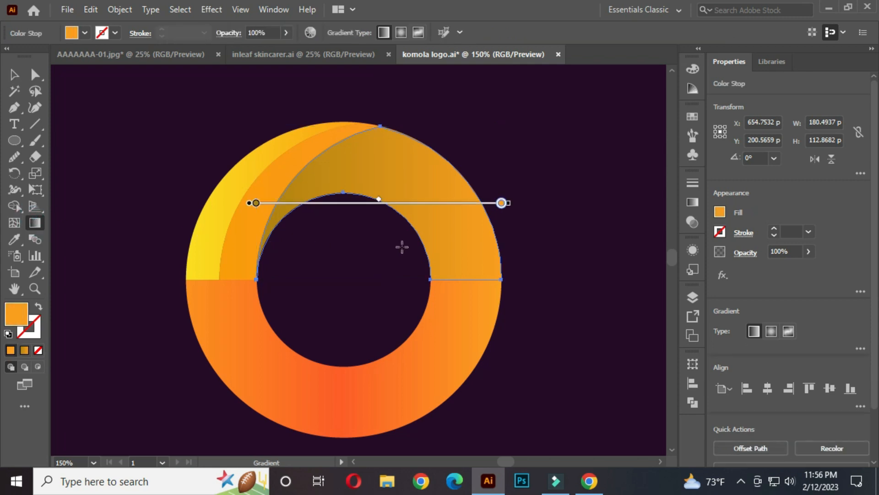
pyautogui.moveTo(331, 160); pyautogui.dragTo(460, 233)
pyautogui.moveTo(339, 162); pyautogui.dragTo(429, 207)
pyautogui.moveTo(309, 161); pyautogui.dragTo(435, 208)
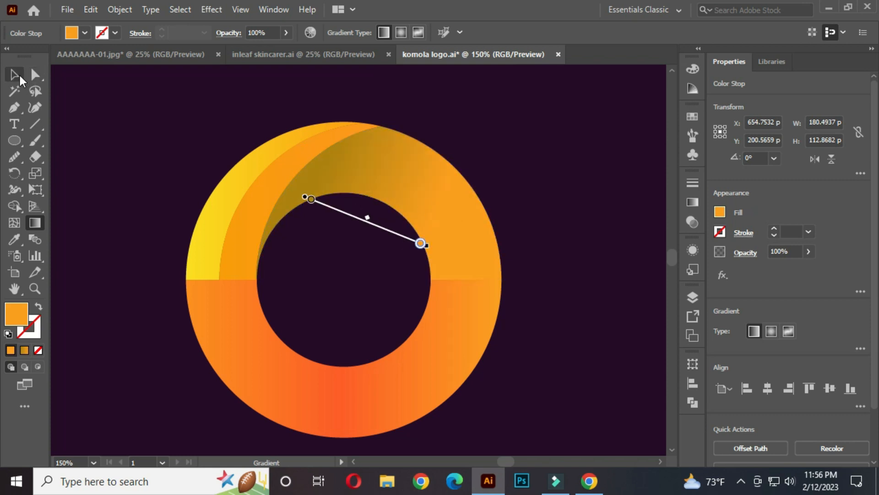
pyautogui.click(20, 77)
pyautogui.click(397, 298)
# Redirect the lower half's gradient almost vertically, from inside the ring's hole to below the ring
pyautogui.scroll(-1, 422, 290)
pyautogui.scroll(-2, 442, 334)
pyautogui.click(438, 293)
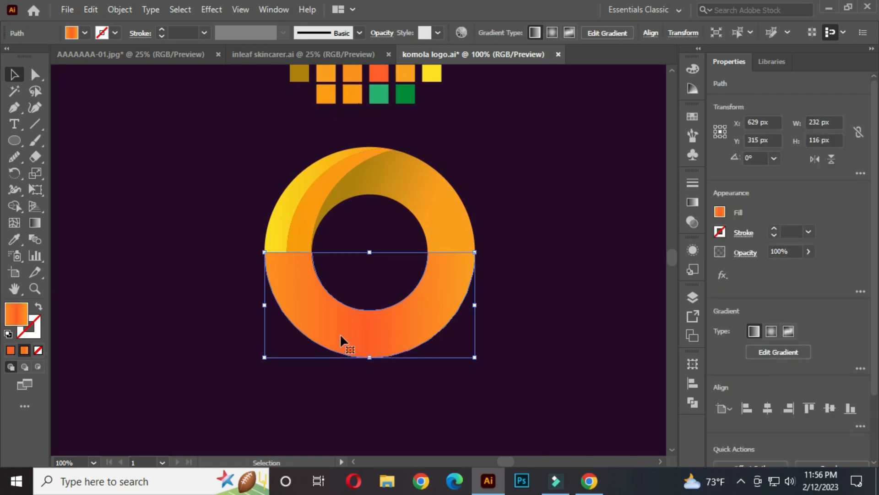
pyautogui.press('g')
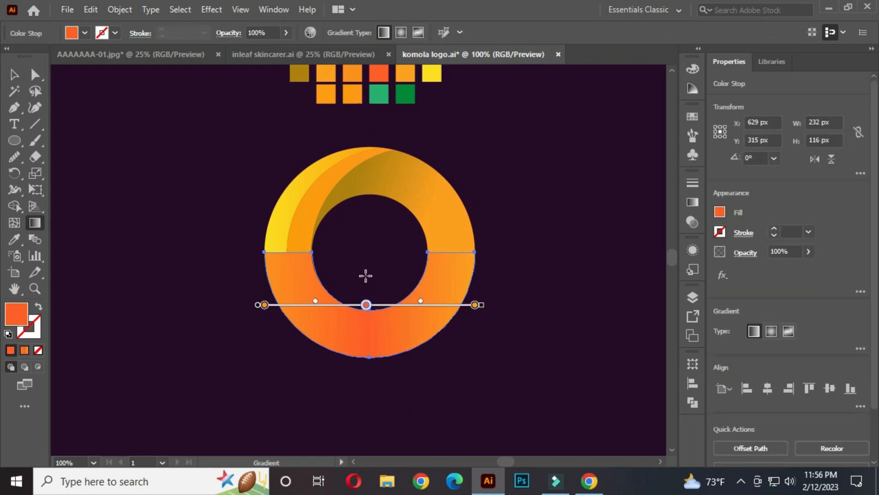
pyautogui.moveTo(370, 257)
pyautogui.mouseDown()
pyautogui.moveTo(373, 415)
pyautogui.moveTo(380, 408)
pyautogui.mouseUp()
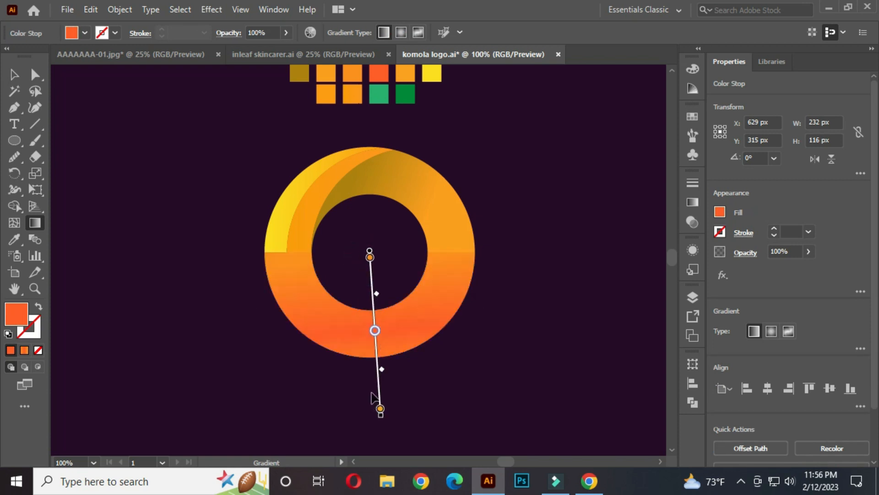
pyautogui.moveTo(349, 277); pyautogui.dragTo(362, 409)
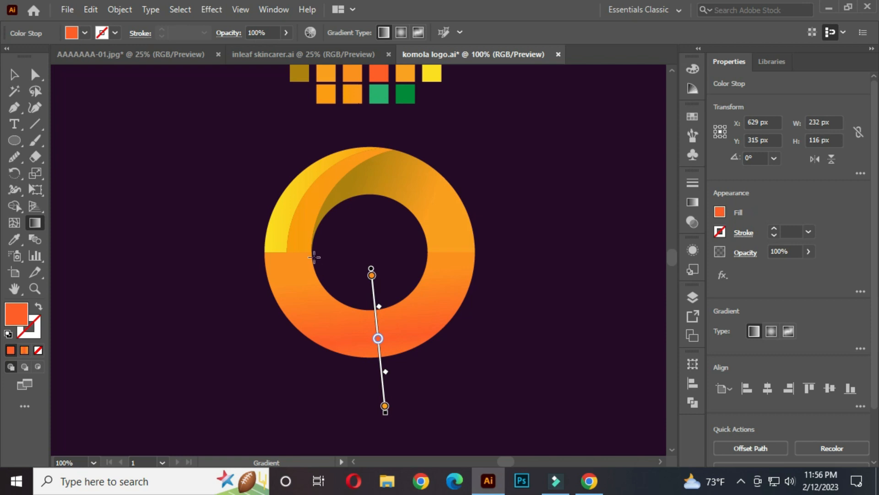
pyautogui.click(14, 75)
pyautogui.click(167, 255)
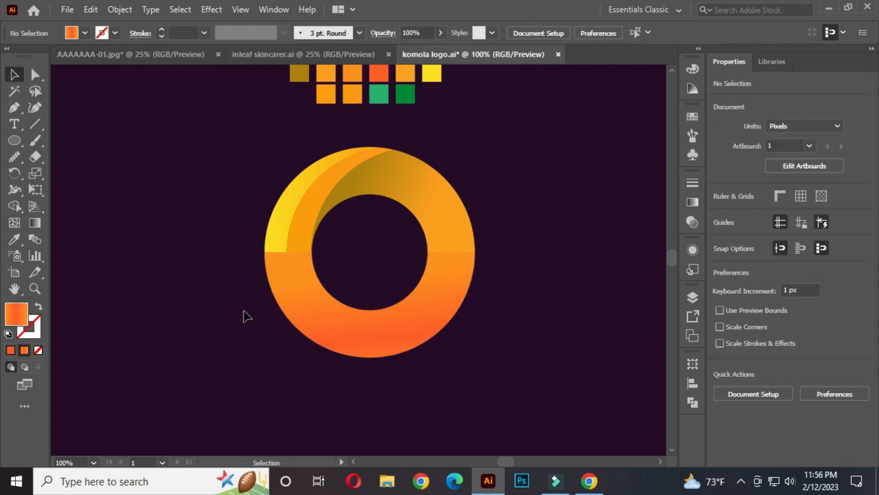
# Redirect the outer crescent's gradient diagonally along its curve, with yellow at the upper end and orange toward the lower end
pyautogui.click(296, 198)
pyautogui.scroll(1, 298, 199)
pyautogui.press('g')
pyautogui.moveTo(309, 165); pyautogui.dragTo(254, 295)
pyautogui.moveTo(315, 148); pyautogui.dragTo(252, 266)
pyautogui.moveTo(278, 229); pyautogui.dragTo(264, 311)
pyautogui.moveTo(320, 157)
pyautogui.mouseDown()
pyautogui.moveTo(262, 266)
pyautogui.moveTo(272, 242)
pyautogui.mouseUp()
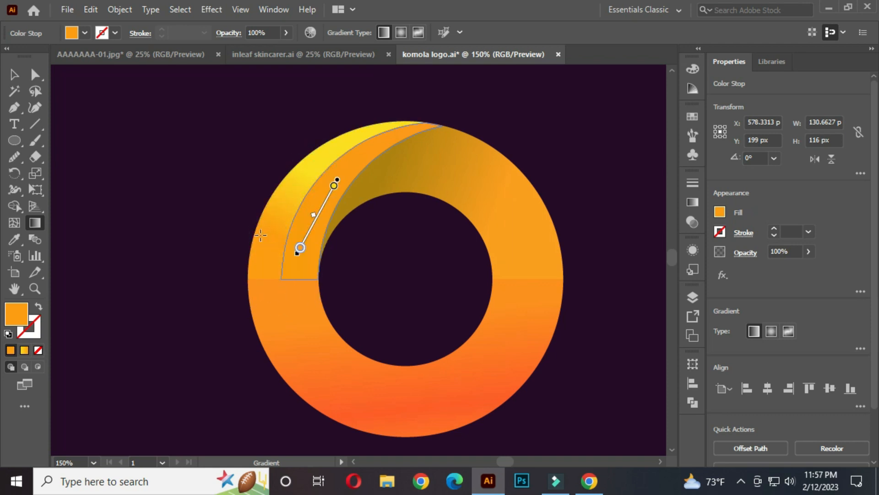
pyautogui.press('v')
pyautogui.click(145, 173)
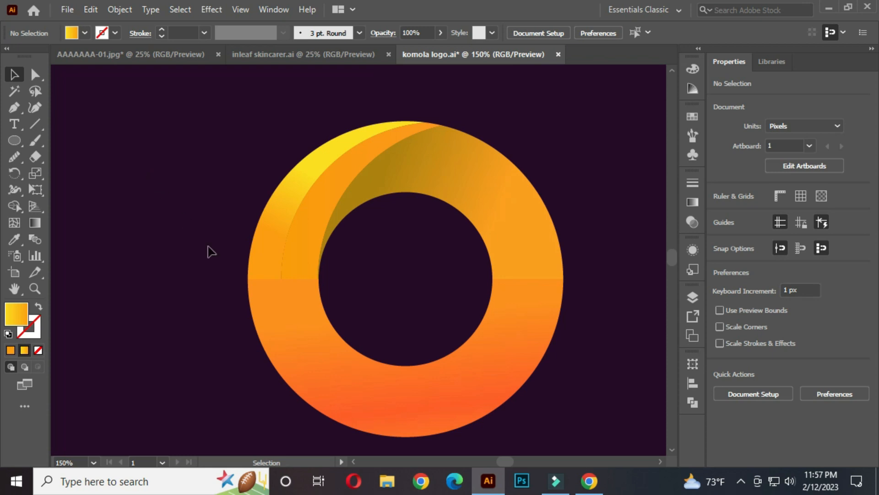
# Redraw the inner crescent's gradient direction diagonally, from its upper part down toward its lower end
pyautogui.click(311, 235)
pyautogui.press('g')
pyautogui.moveTo(365, 174); pyautogui.dragTo(301, 284)
pyautogui.moveTo(338, 171); pyautogui.dragTo(288, 255)
pyautogui.press('v')
pyautogui.click(155, 199)
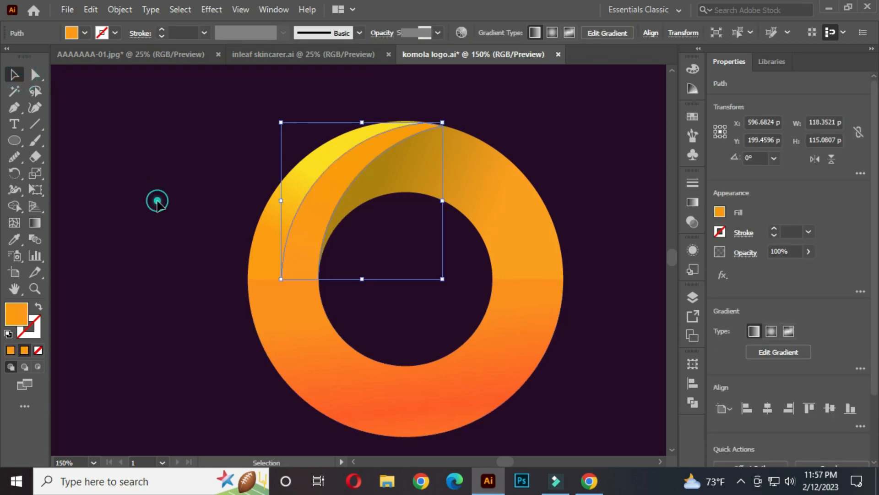
pyautogui.click(165, 263)
# Draw a straight diagonal Pen path about 103 px long across the ring's lower-left part, ending on the ring's vertical centerline
pyautogui.scroll(-1, 427, 385)
pyautogui.moveTo(463, 400); pyautogui.dragTo(444, 368)
pyautogui.click(581, 331)
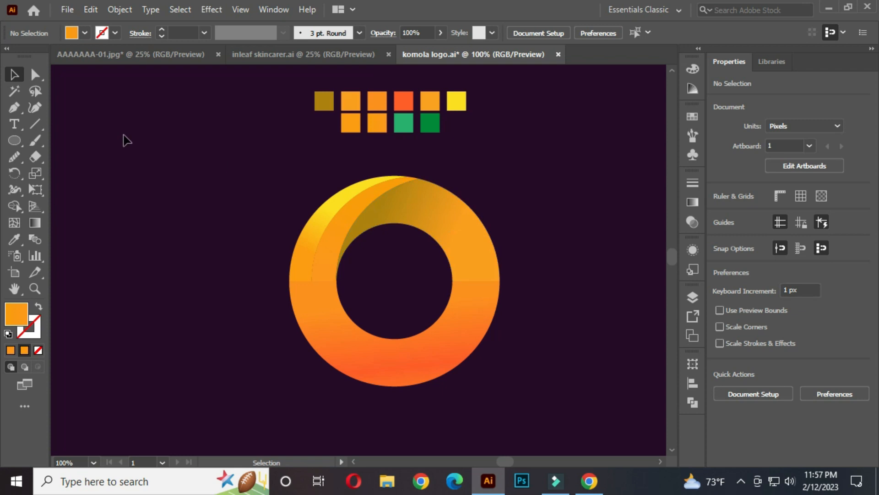
pyautogui.click(14, 108)
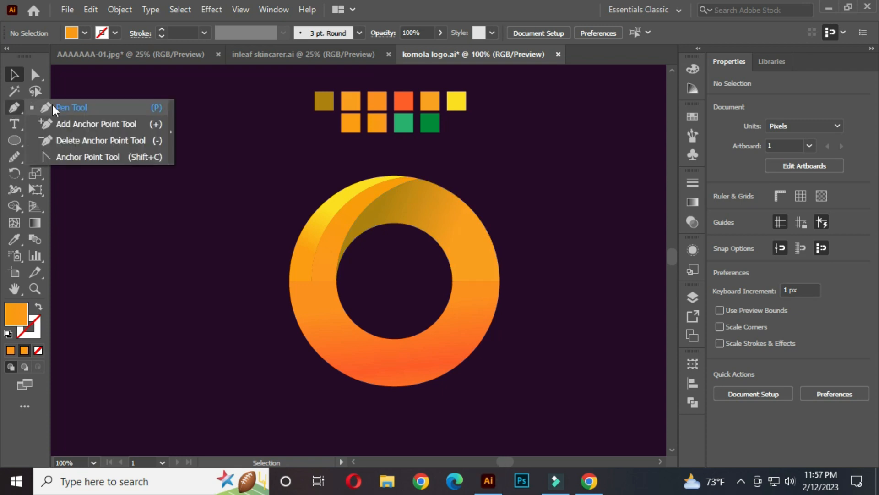
pyautogui.click(75, 105)
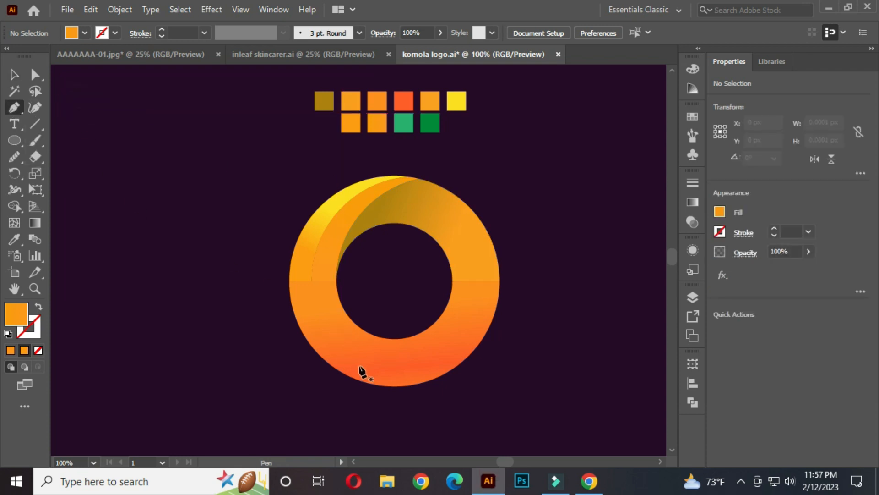
pyautogui.scroll(1, 360, 367)
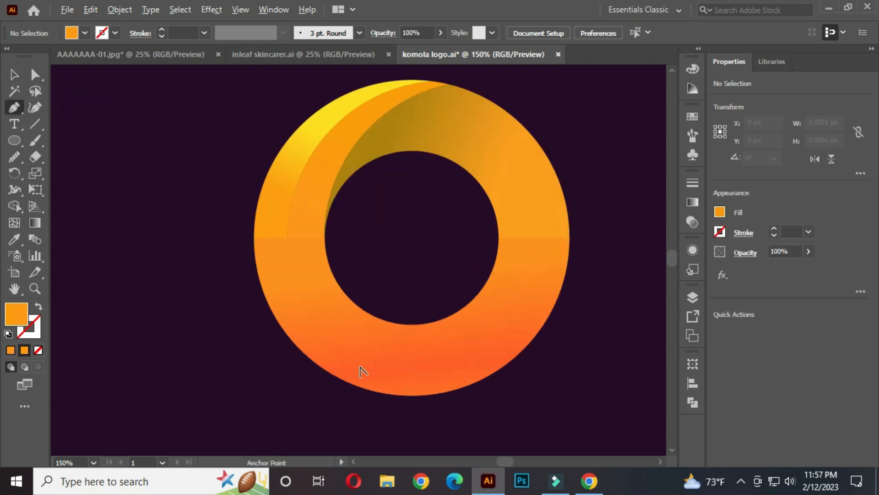
pyautogui.click(296, 284)
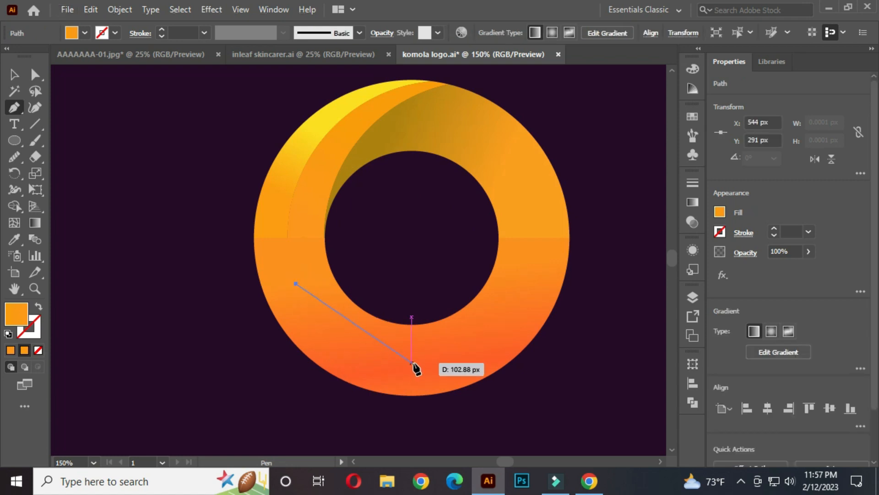
pyautogui.click(411, 362)
pyautogui.click(14, 74)
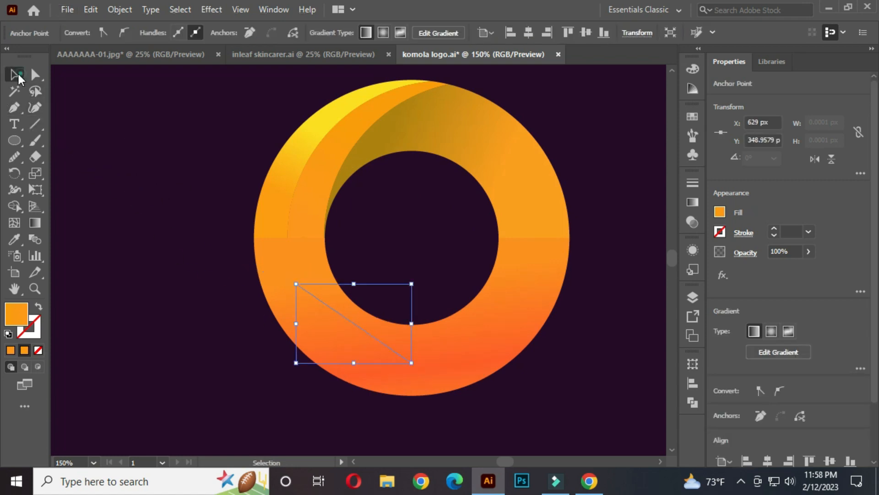
# Bend the straight diagonal path into a curve following the ring's lower-left arc with the Anchor Point tool
pyautogui.click(180, 220)
pyautogui.click(336, 309)
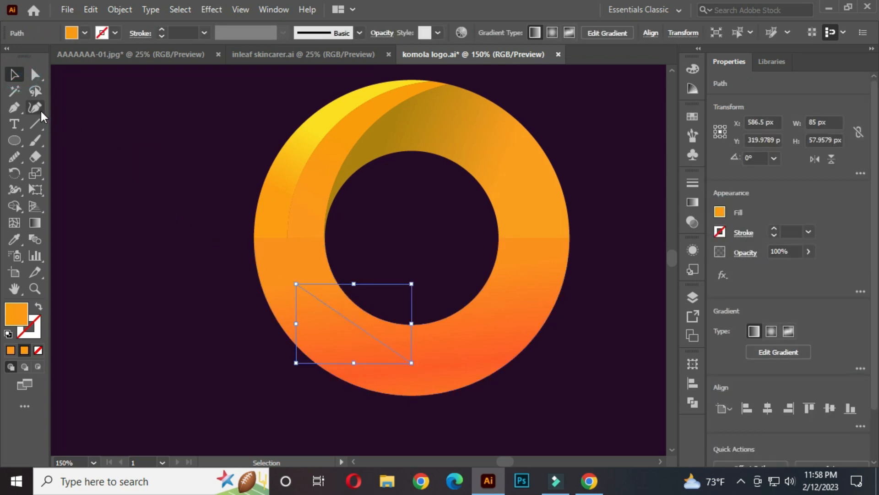
pyautogui.click(16, 105)
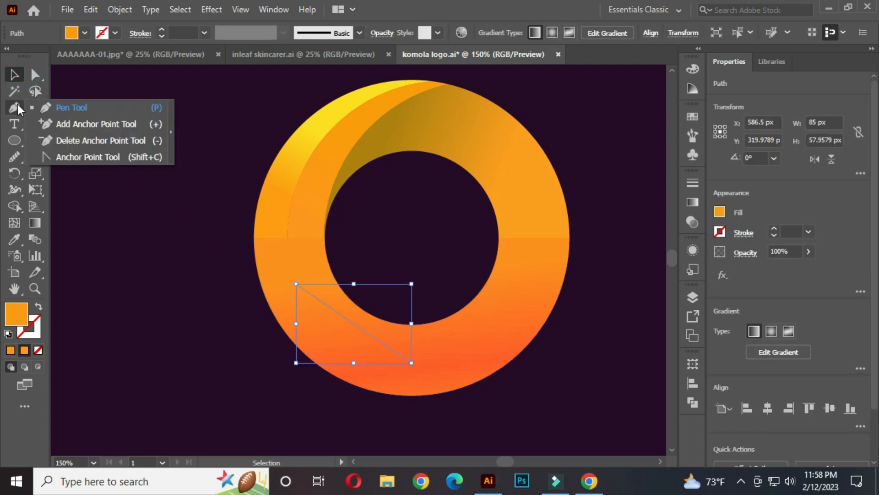
pyautogui.click(90, 157)
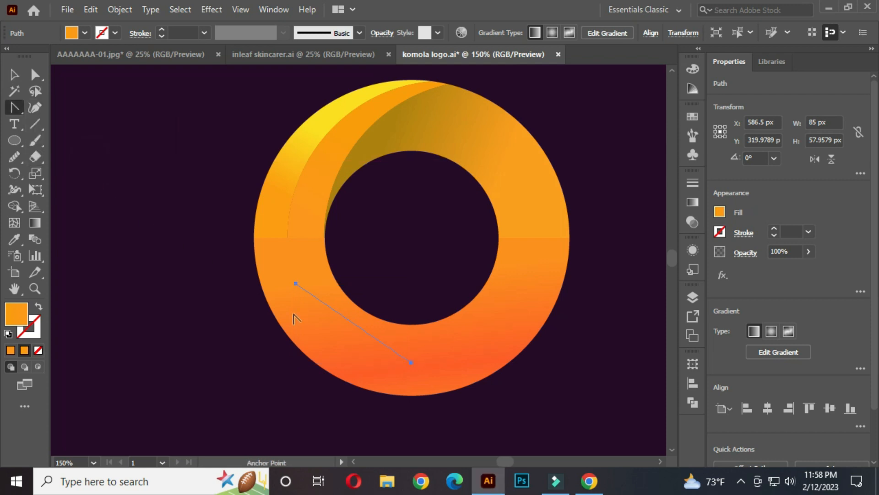
pyautogui.moveTo(352, 320); pyautogui.dragTo(342, 348)
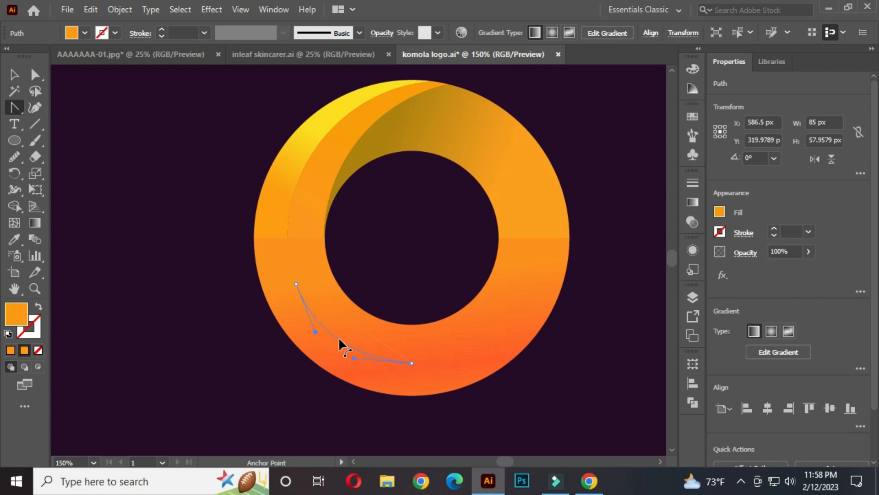
pyautogui.click(14, 75)
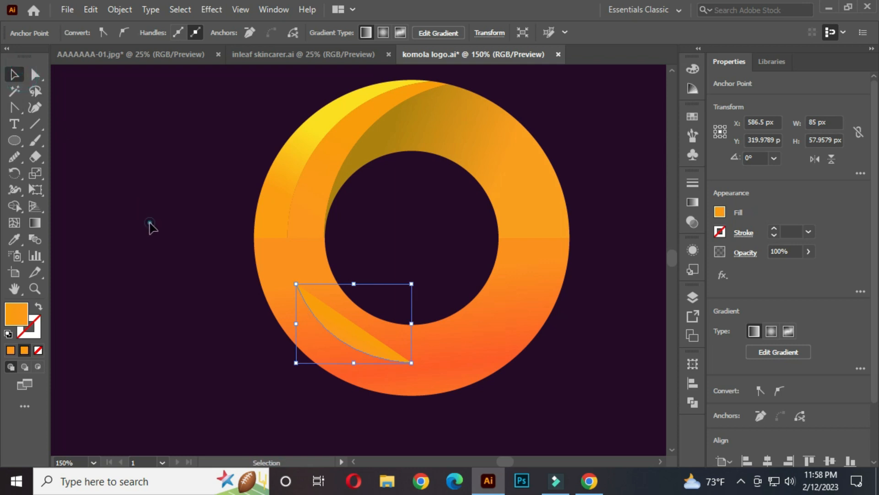
pyautogui.click(246, 344)
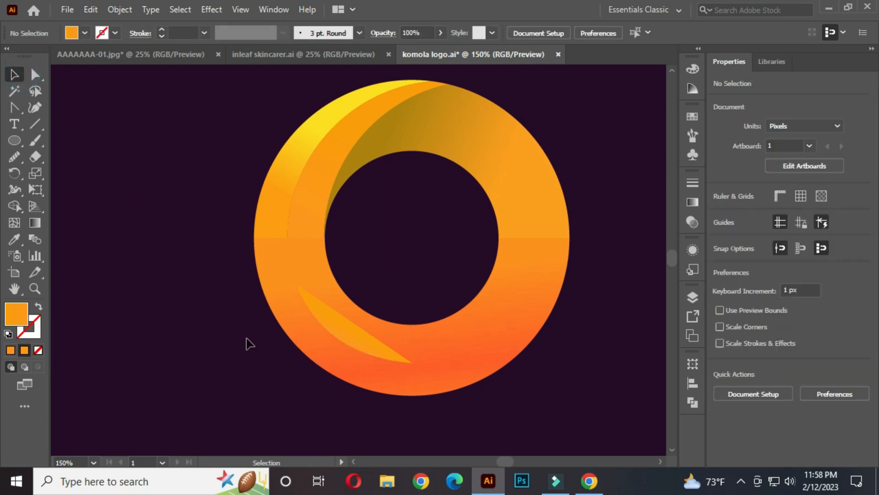
# Swap the curved path's fill and stroke, then make the stroke white with a weight of 8 pt
pyautogui.click(350, 342)
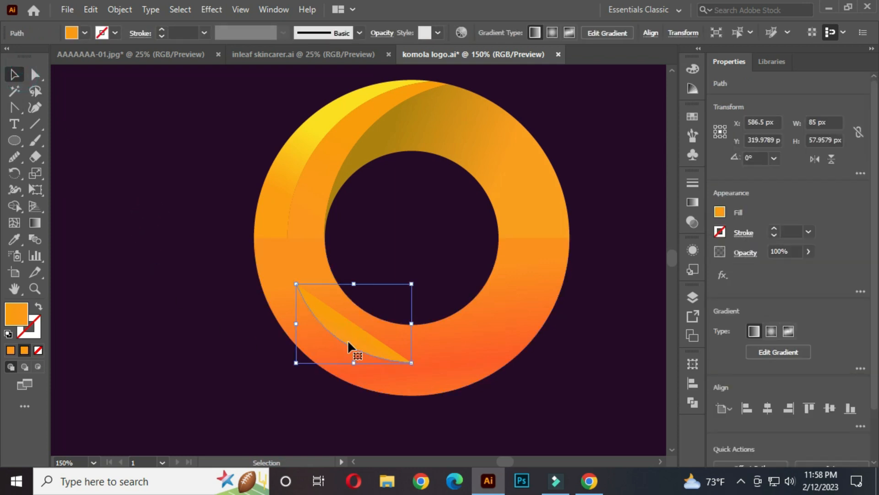
pyautogui.click(38, 306)
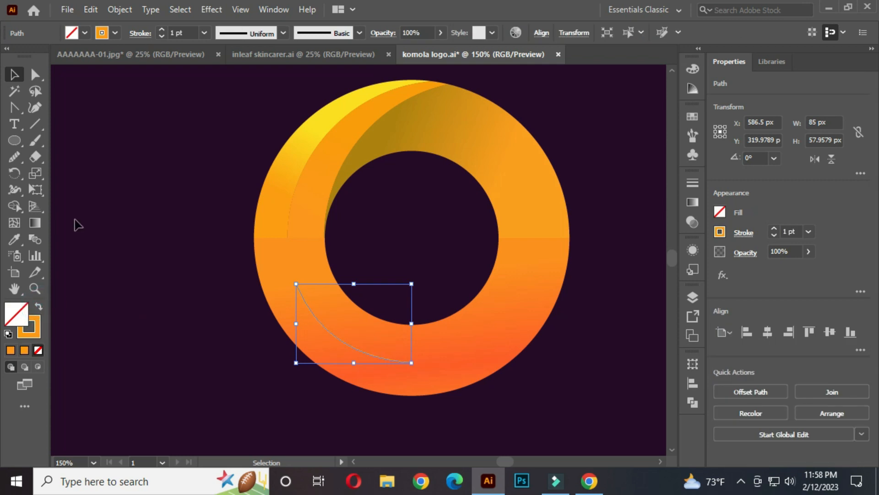
pyautogui.click(115, 33)
pyautogui.click(28, 56)
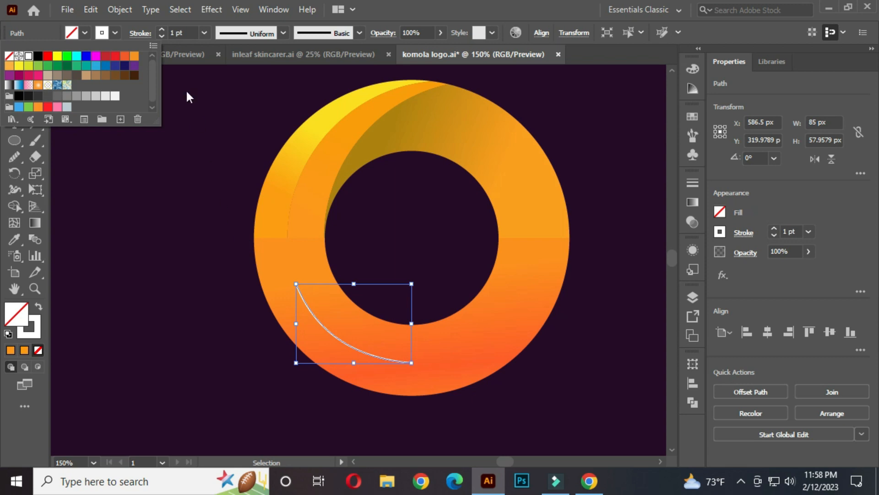
pyautogui.click(189, 33)
pyautogui.scroll(4, 188, 33)
pyautogui.scroll(1, 189, 33)
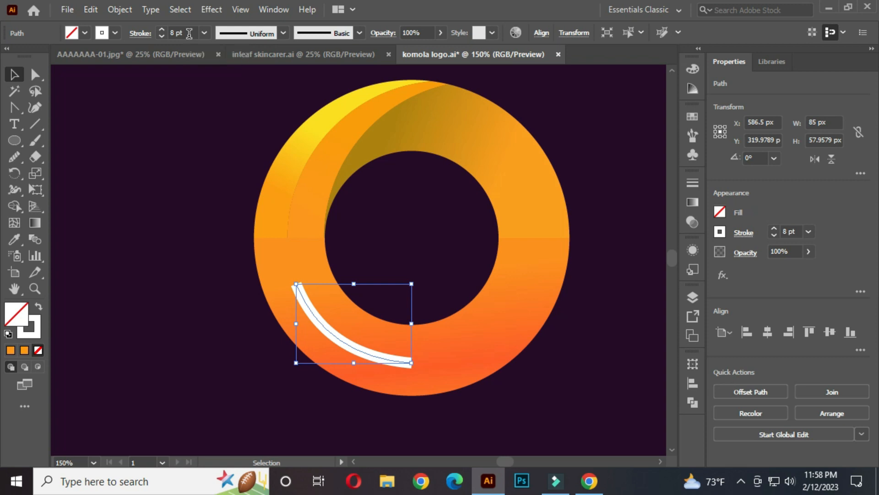
pyautogui.scroll(1, 189, 34)
pyautogui.scroll(-1, 190, 33)
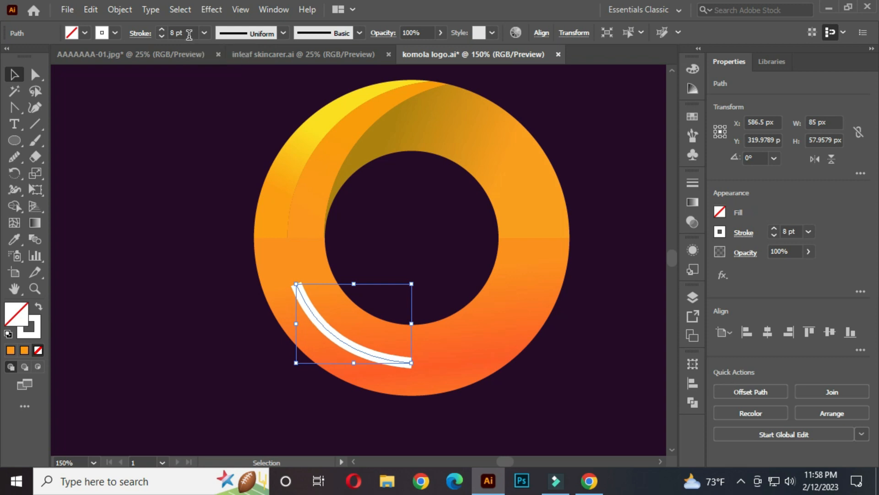
pyautogui.click(177, 198)
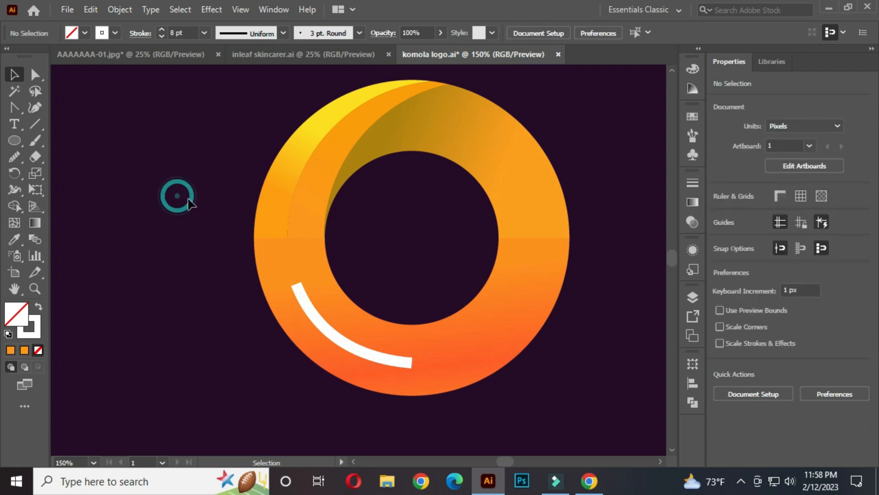
# Apply a Gaussian Blur with a radius of 4 pixels to the white curved stroke
pyautogui.click(353, 349)
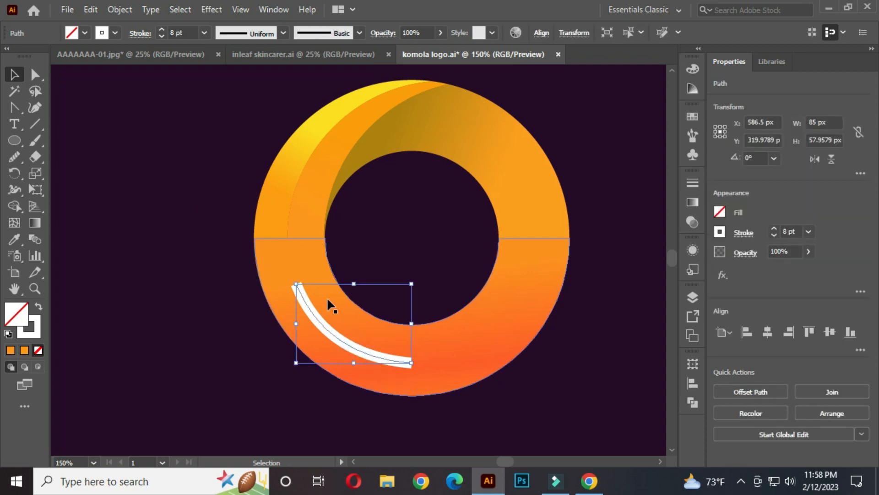
pyautogui.click(212, 10)
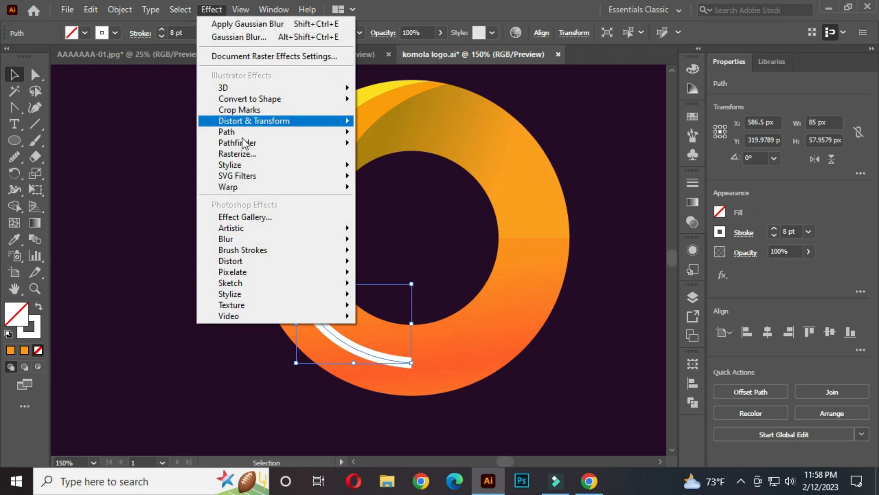
pyautogui.moveTo(252, 238)
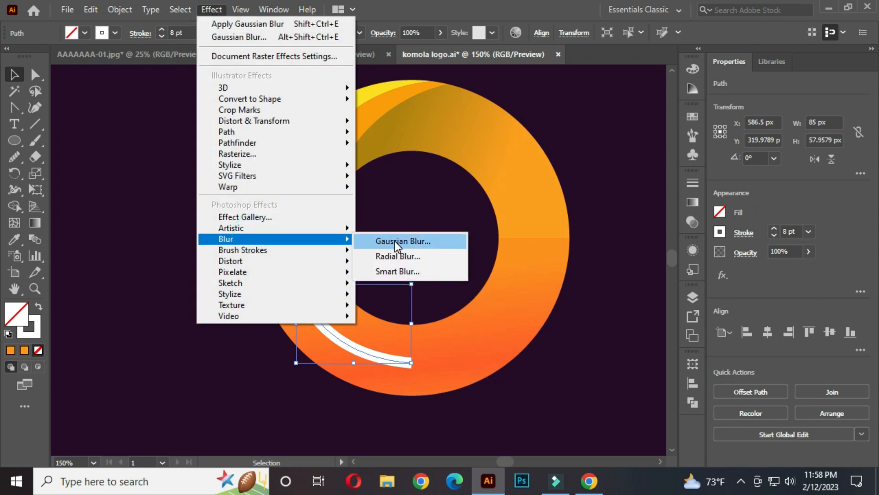
pyautogui.click(395, 241)
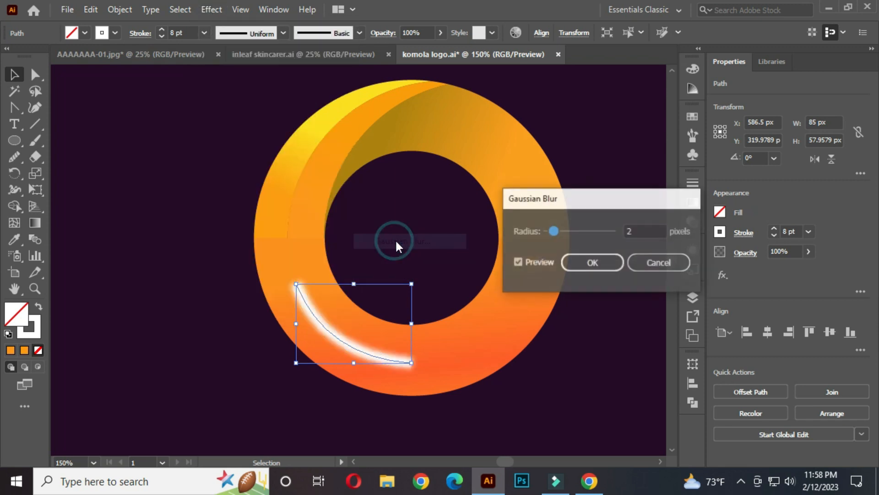
pyautogui.doubleClick(632, 231)
pyautogui.press('Up')
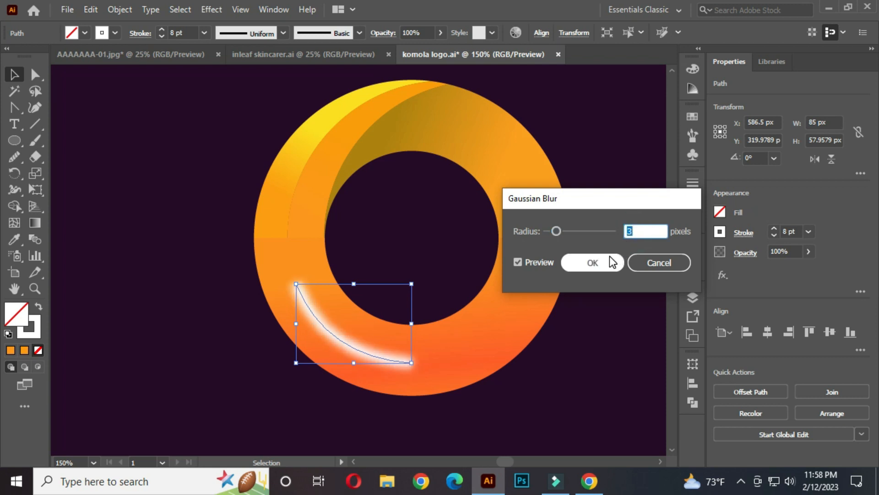
pyautogui.press('Up')
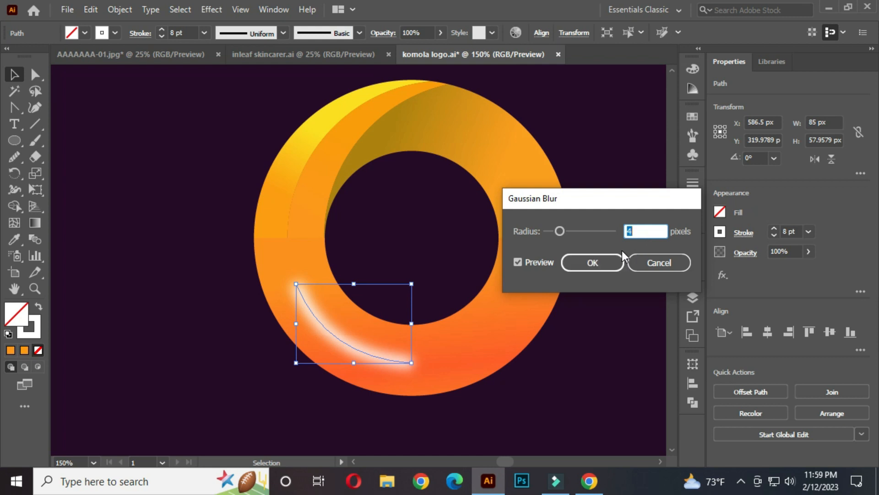
pyautogui.click(600, 262)
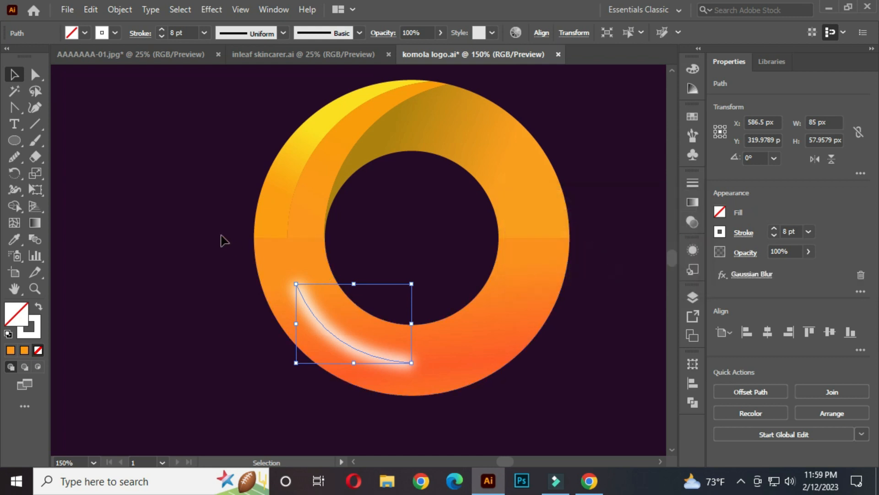
# Set the blurred highlight's stroke weight to 7 pt and its opacity to 30%
pyautogui.click(187, 28)
pyautogui.press('Down')
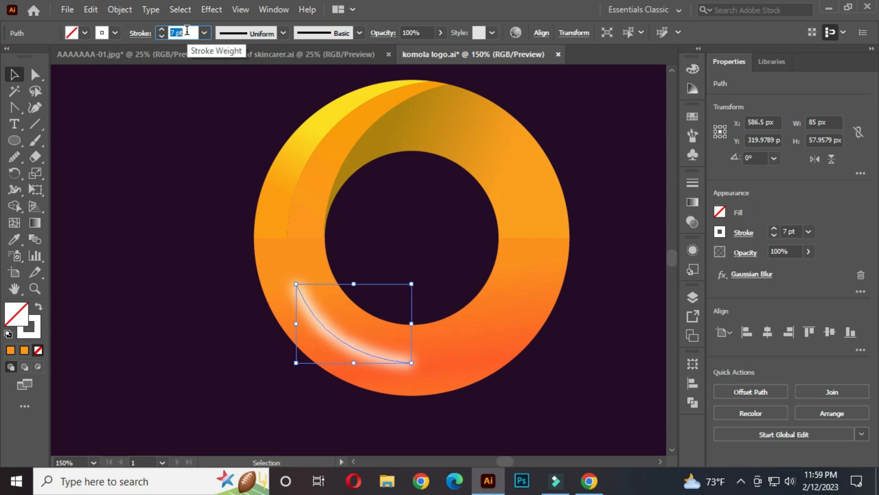
pyautogui.click(190, 126)
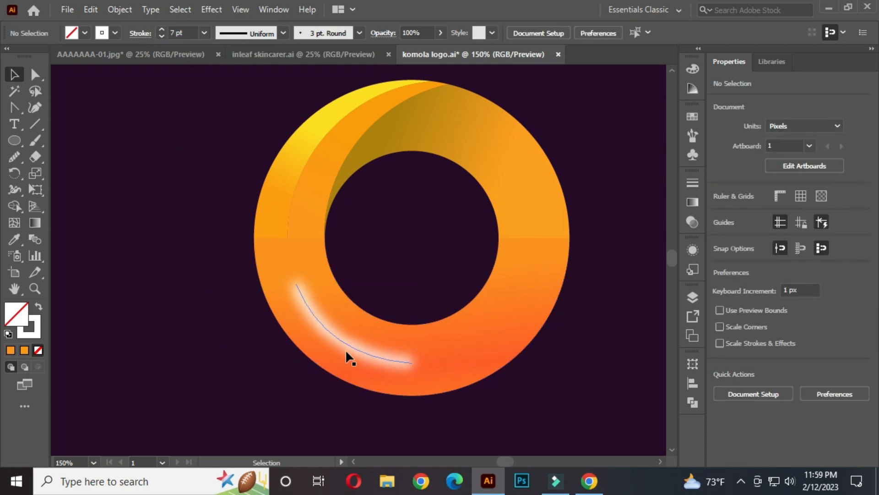
pyautogui.click(351, 346)
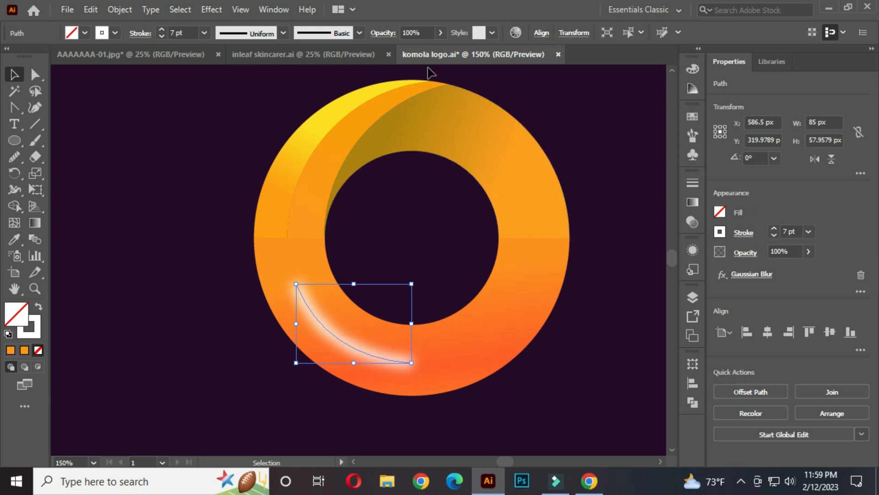
pyautogui.click(417, 33)
pyautogui.write('3')
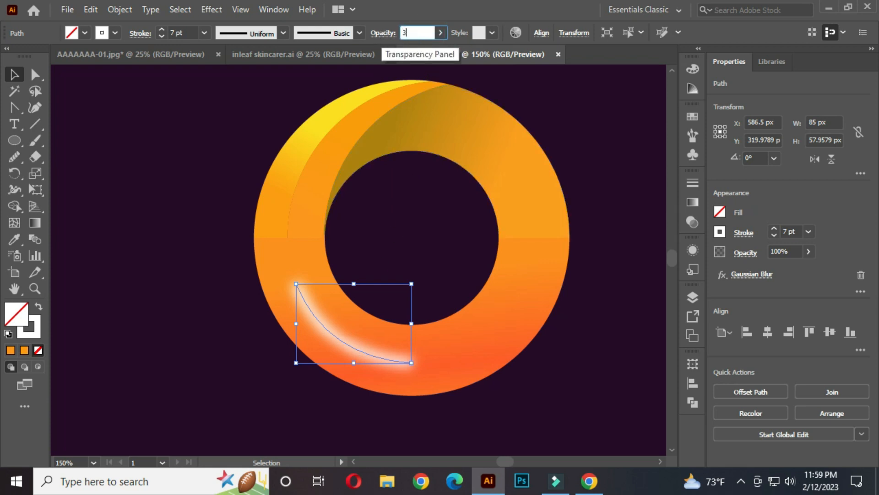
pyautogui.write('0')
pyautogui.press('Return')
pyautogui.click(138, 172)
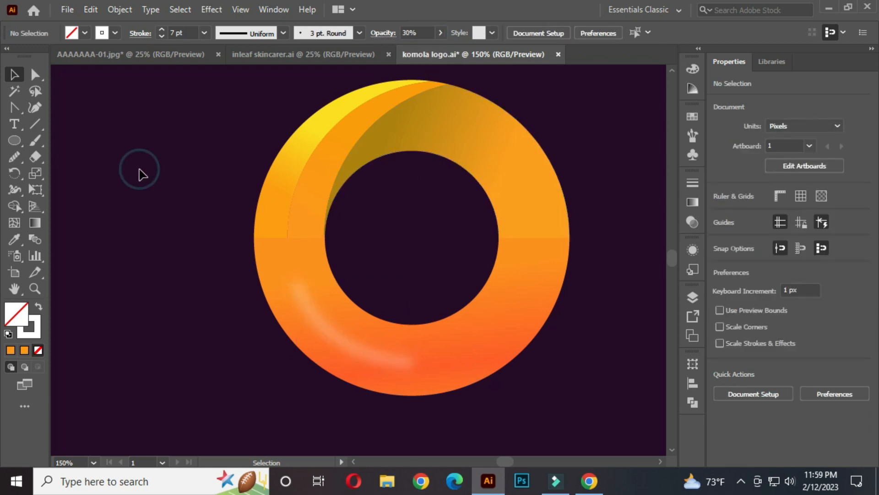
# Move the whole ring with its highlight to the left, clearing the space below the color swatches
pyautogui.scroll(-2, 412, 279)
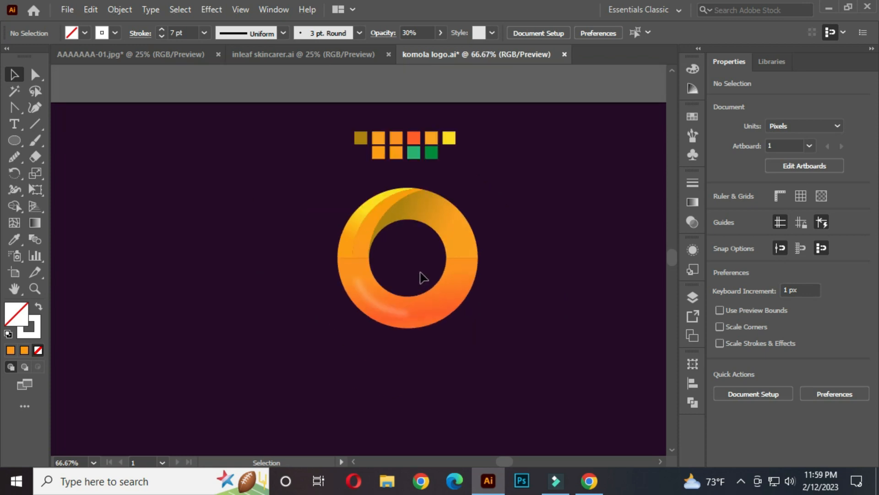
pyautogui.scroll(1, 419, 277)
pyautogui.moveTo(441, 281); pyautogui.dragTo(427, 279)
pyautogui.moveTo(235, 155)
pyautogui.mouseDown()
pyautogui.moveTo(437, 291)
pyautogui.moveTo(278, 287)
pyautogui.mouseUp()
pyautogui.click(544, 186)
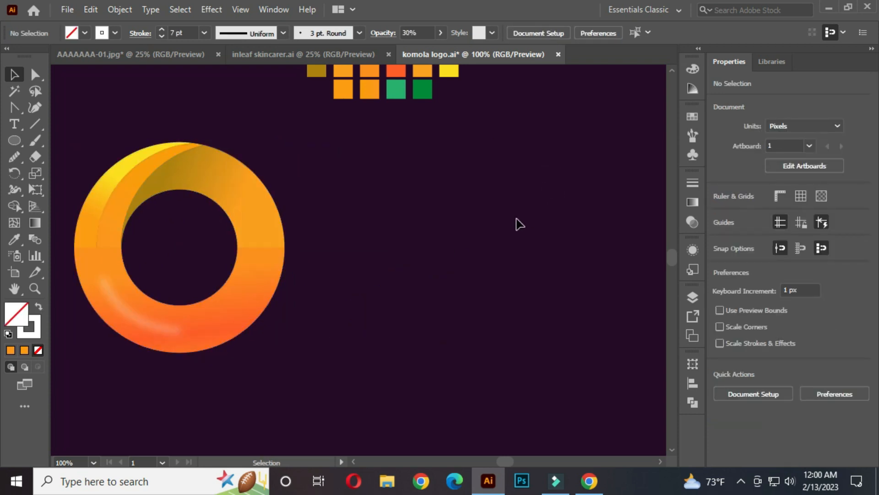
# Draw a circle about 136 px in diameter to the right of the ring, with a white fill and no stroke
pyautogui.click(17, 141)
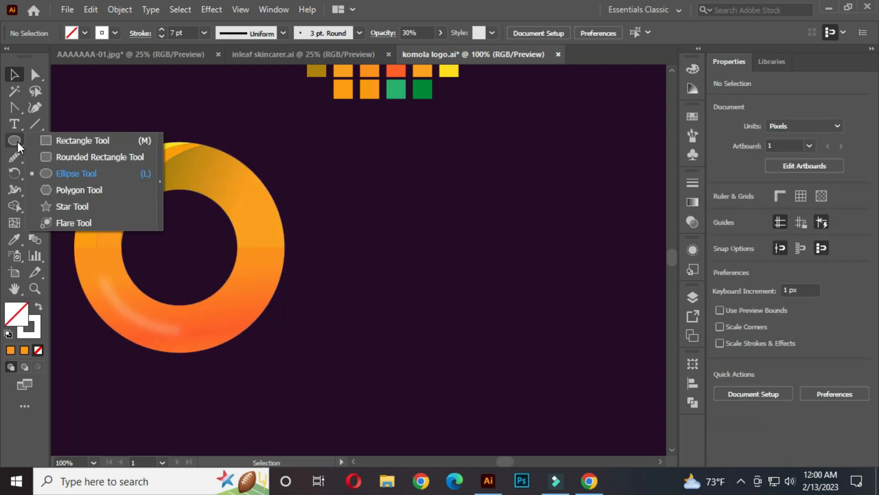
pyautogui.click(90, 174)
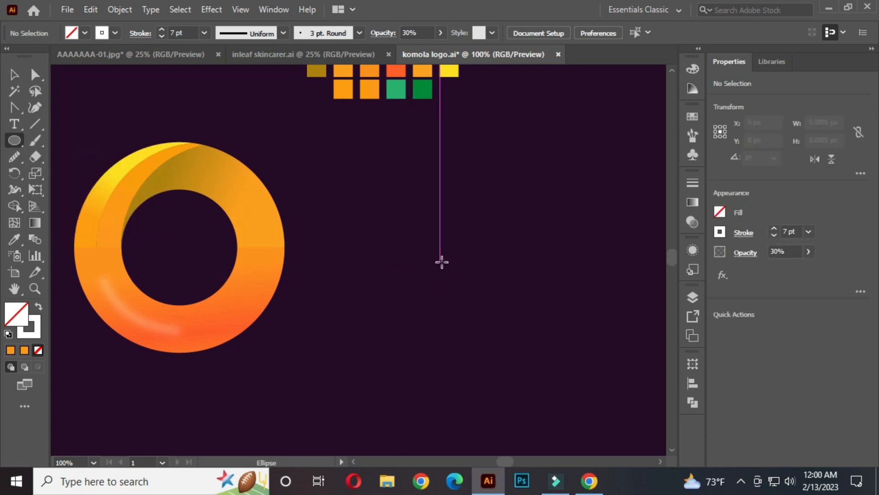
pyautogui.moveTo(441, 248)
pyautogui.mouseDown()
pyautogui.moveTo(475, 308)
pyautogui.moveTo(486, 309)
pyautogui.mouseUp()
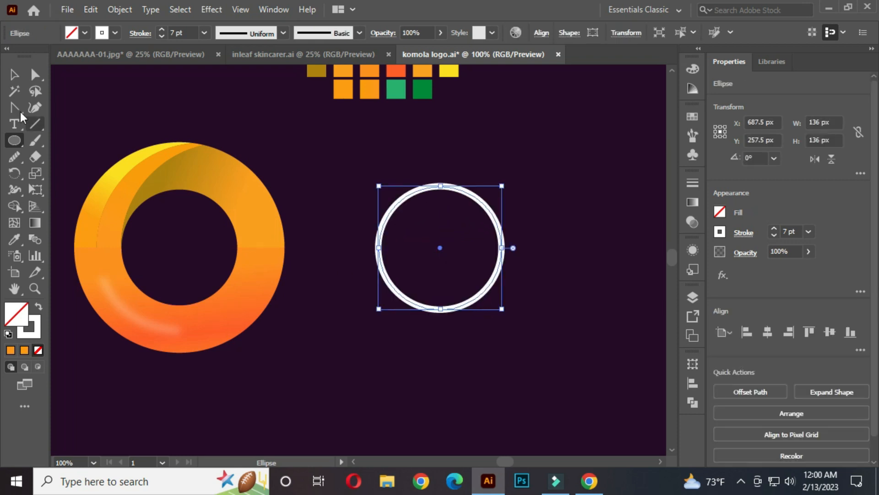
pyautogui.click(14, 73)
pyautogui.click(40, 307)
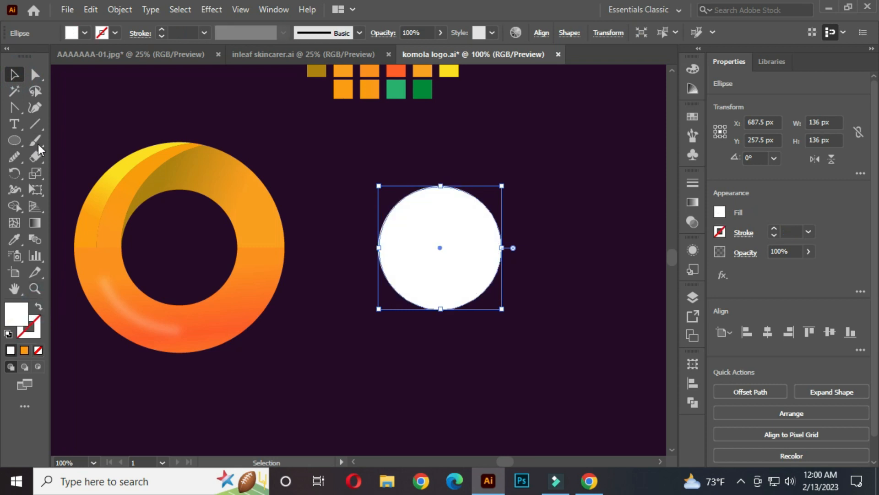
pyautogui.click(342, 187)
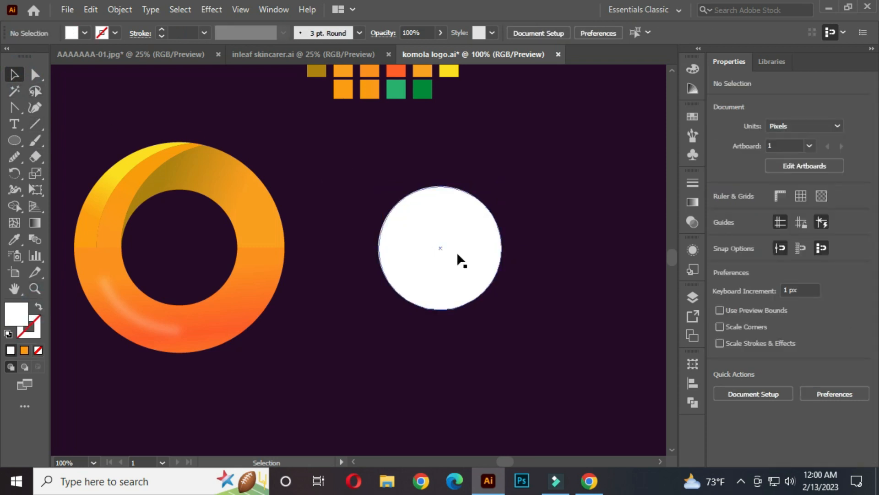
# Create a white triangle beside the white circle's upper right using a 3-sided polygon with a 50 px radius
pyautogui.rightClick(20, 139)
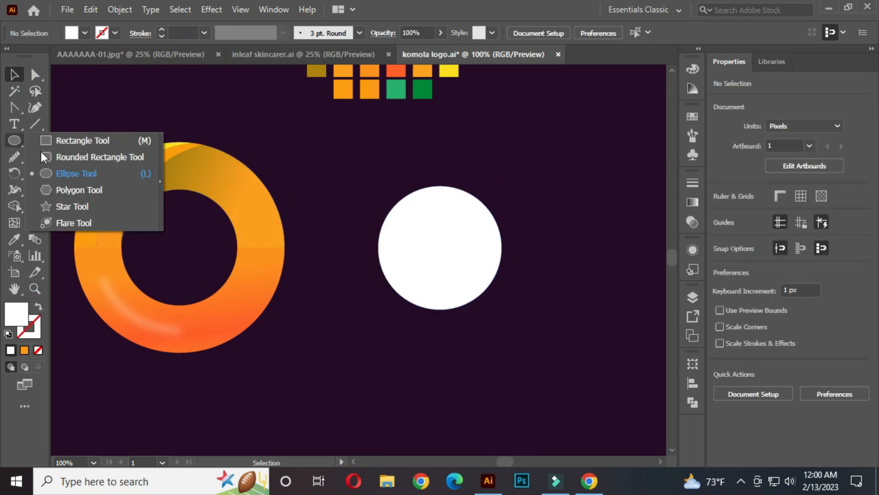
pyautogui.click(100, 190)
pyautogui.click(545, 212)
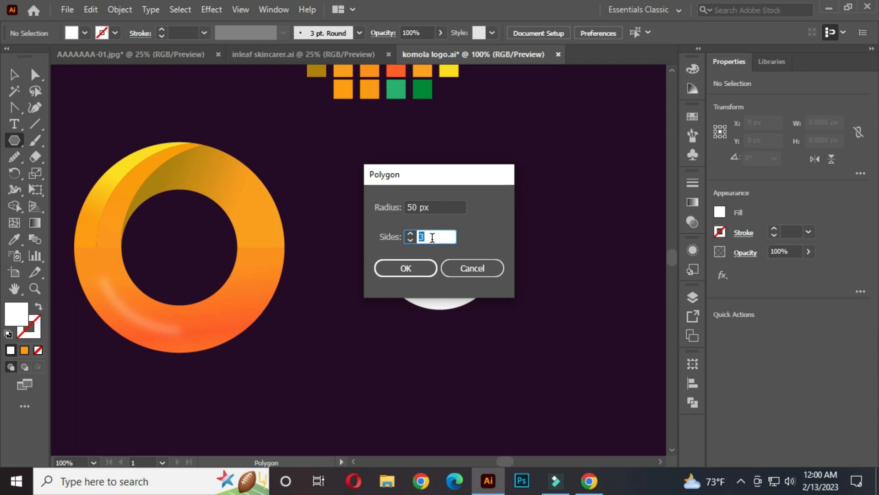
pyautogui.click(406, 268)
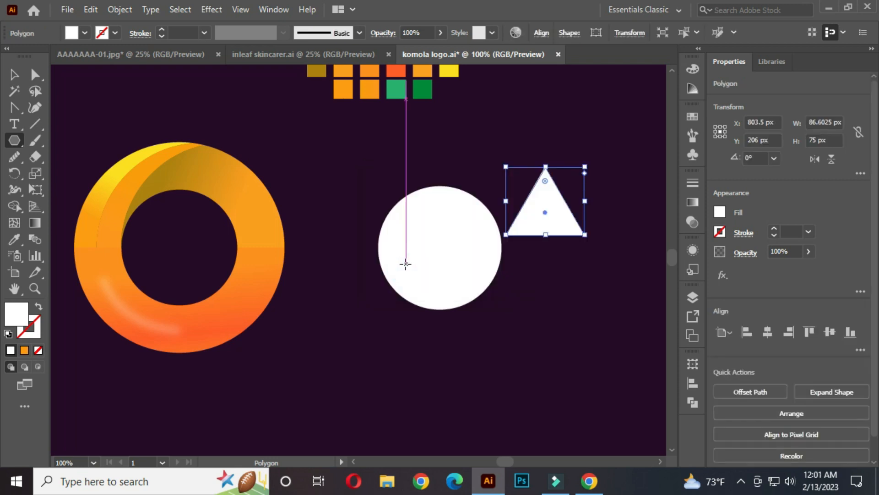
pyautogui.press('v')
pyautogui.click(402, 146)
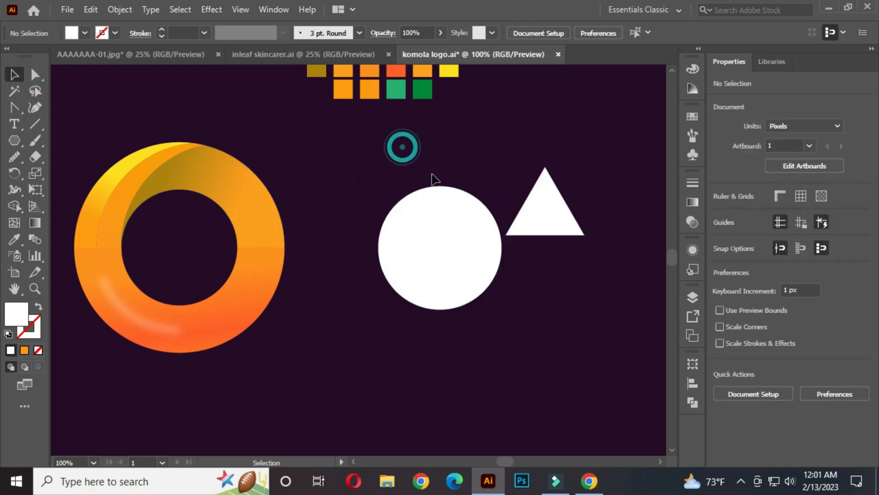
# Move the white triangle over the top of the white circle and align the two shapes on their horizontal centers
pyautogui.click(567, 214)
pyautogui.moveTo(572, 213); pyautogui.dragTo(471, 209)
pyautogui.moveTo(397, 168); pyautogui.dragTo(507, 251)
pyautogui.click(541, 33)
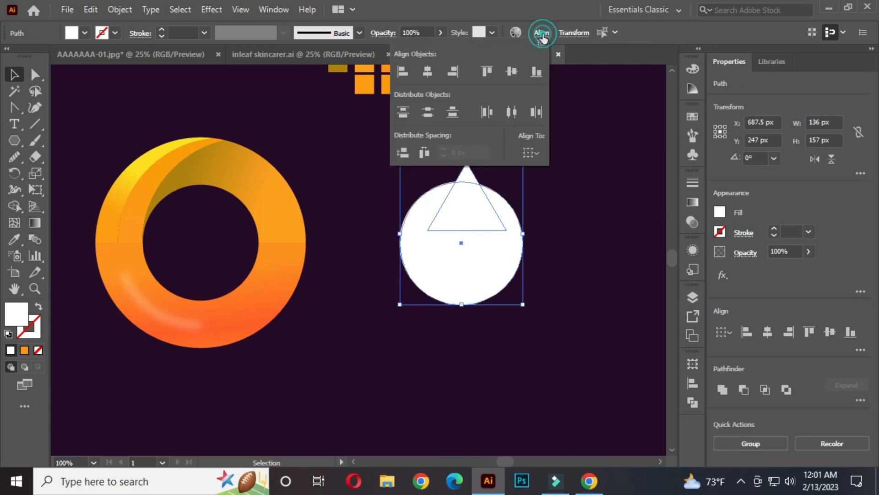
pyautogui.click(428, 71)
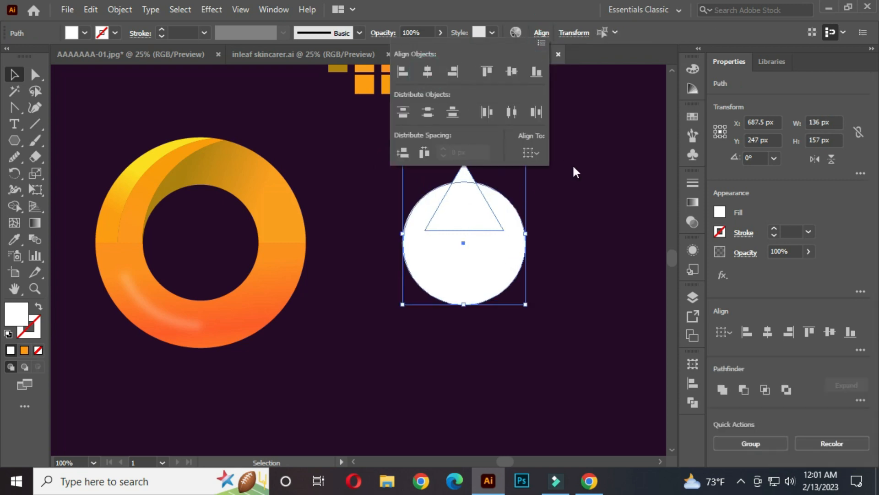
pyautogui.click(588, 171)
pyautogui.click(556, 158)
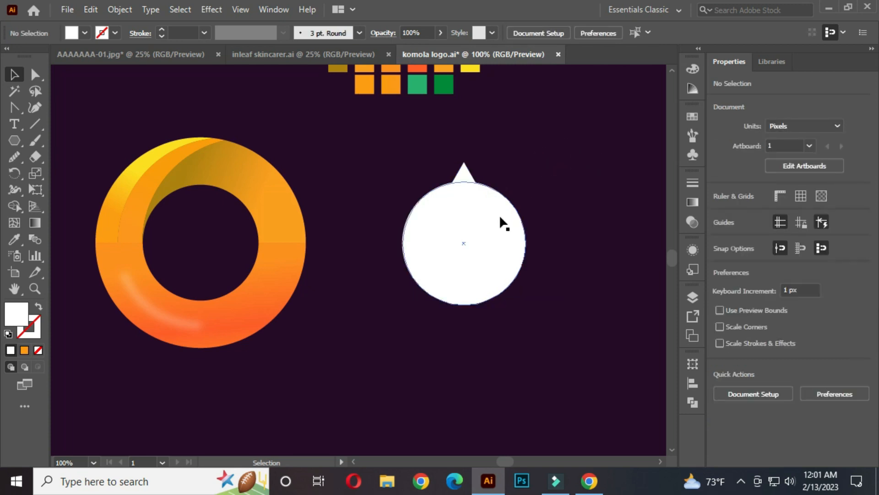
# Enlarge the triangle upward and outward until its base is about as wide as the circle
pyautogui.click(463, 210)
pyautogui.moveTo(464, 161); pyautogui.dragTo(464, 128)
pyautogui.click(554, 229)
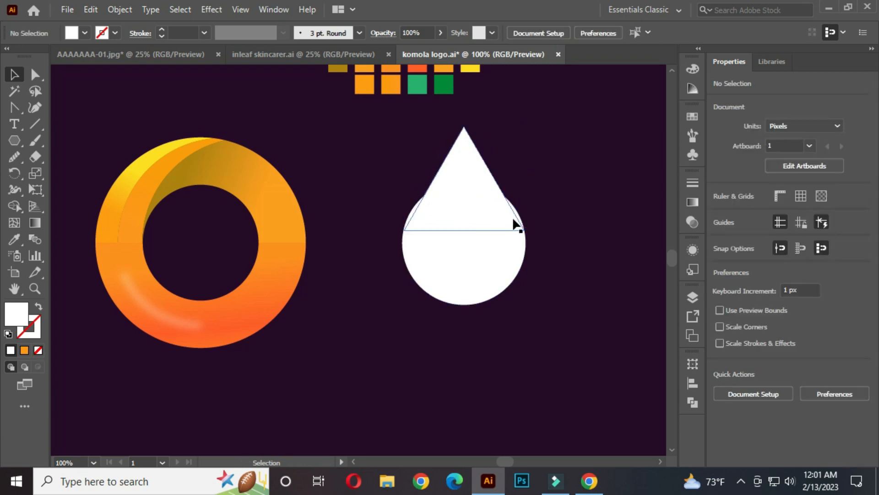
# Unite the triangle and the circle into a single drop shape
pyautogui.moveTo(393, 142); pyautogui.dragTo(543, 292)
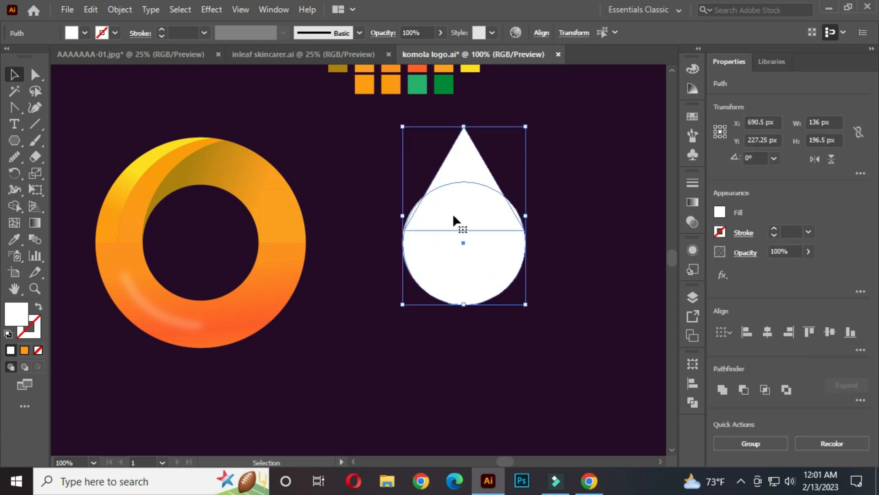
pyautogui.click(692, 402)
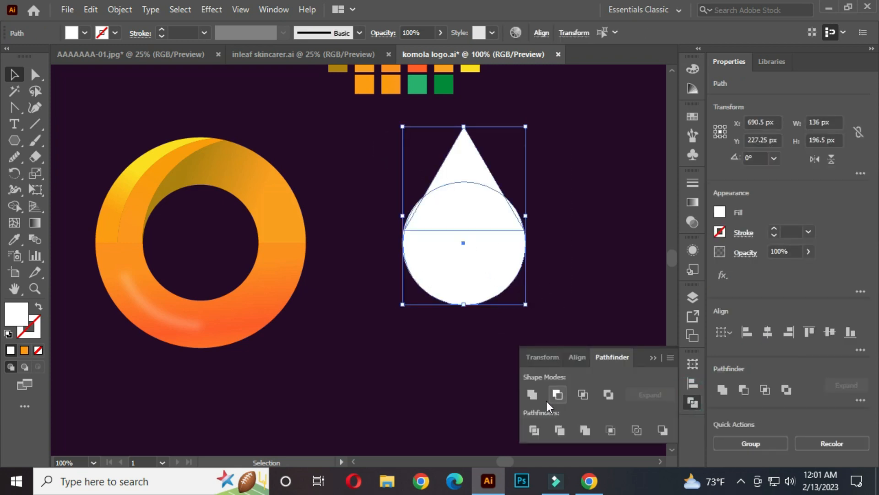
pyautogui.click(532, 393)
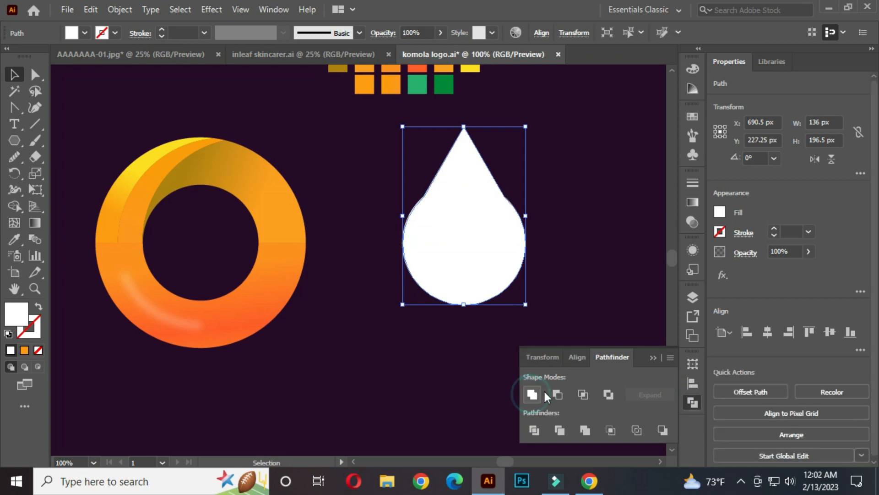
pyautogui.click(653, 358)
pyautogui.click(565, 203)
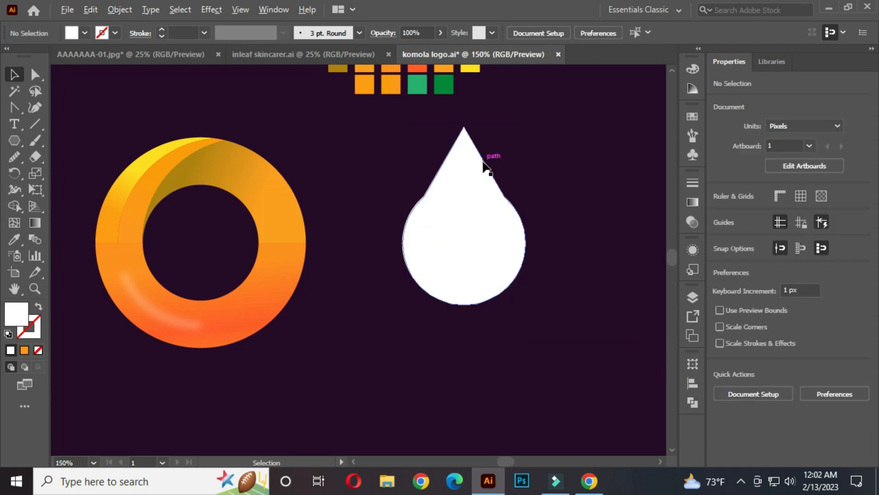
# Remove the two anchor points where the triangle's sides meet the circle, on both sides of the drop
pyautogui.scroll(1, 489, 157)
pyautogui.click(449, 234)
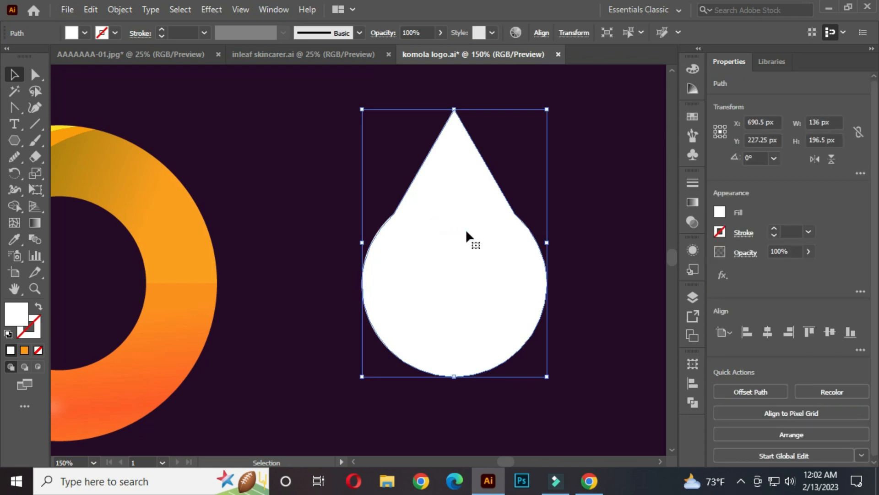
pyautogui.click(35, 74)
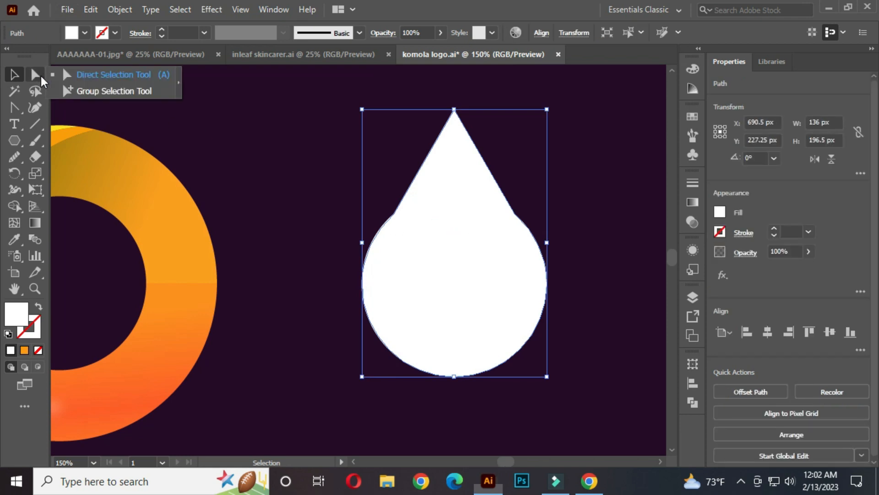
pyautogui.click(98, 74)
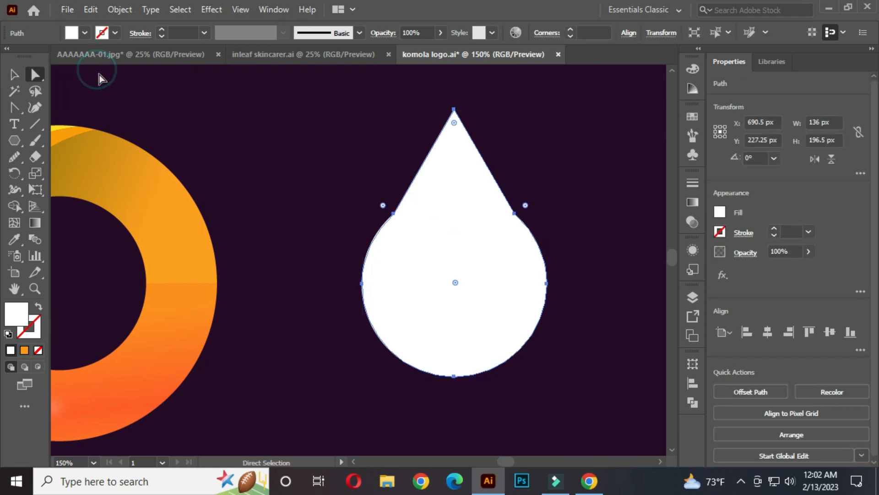
pyautogui.scroll(1, 423, 220)
pyautogui.click(384, 213)
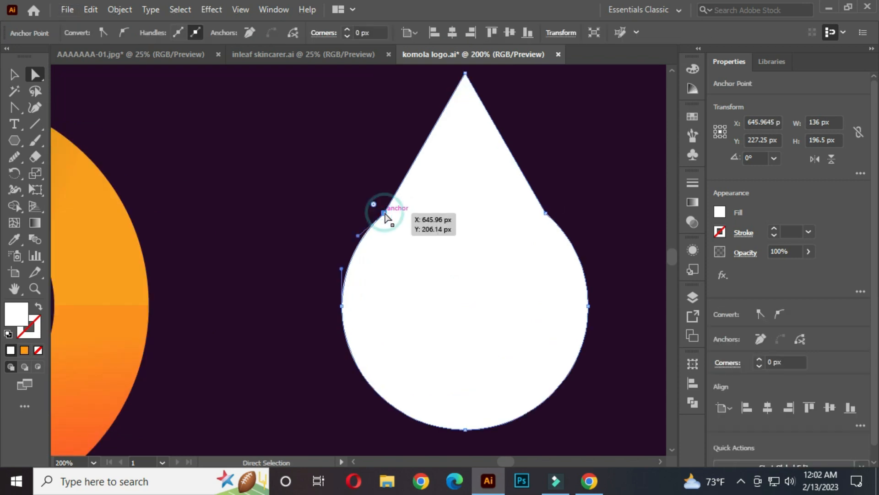
pyautogui.click(250, 32)
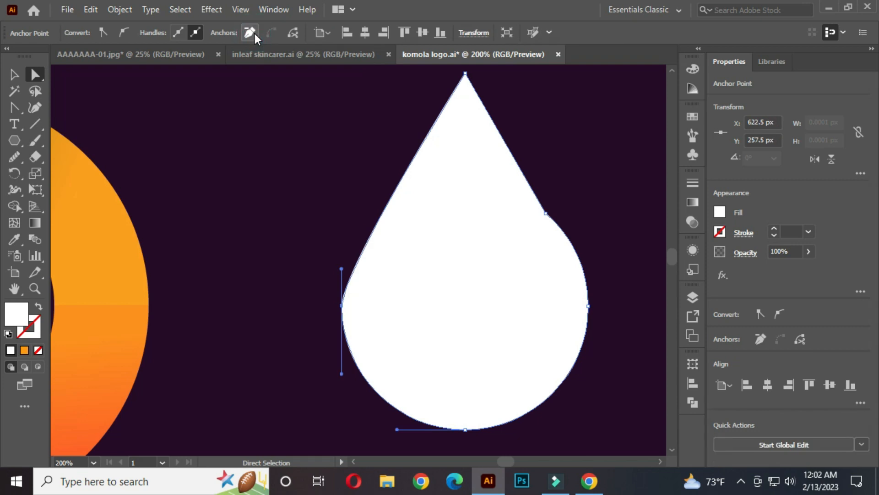
pyautogui.click(545, 213)
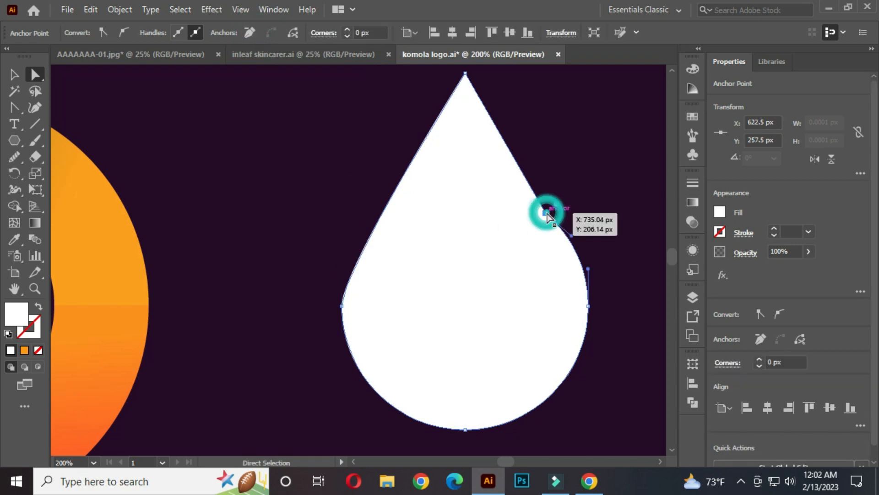
pyautogui.click(250, 32)
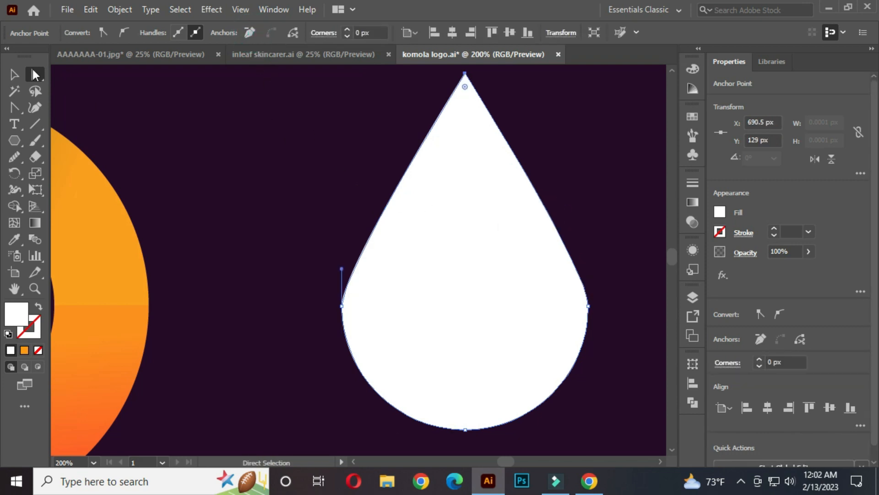
# Move the drop down slightly and stretch it upward to a height of about 229.5 px
pyautogui.click(15, 74)
pyautogui.click(360, 185)
pyautogui.scroll(-1, 365, 184)
pyautogui.moveTo(441, 234); pyautogui.dragTo(436, 281)
pyautogui.click(552, 285)
pyautogui.click(449, 297)
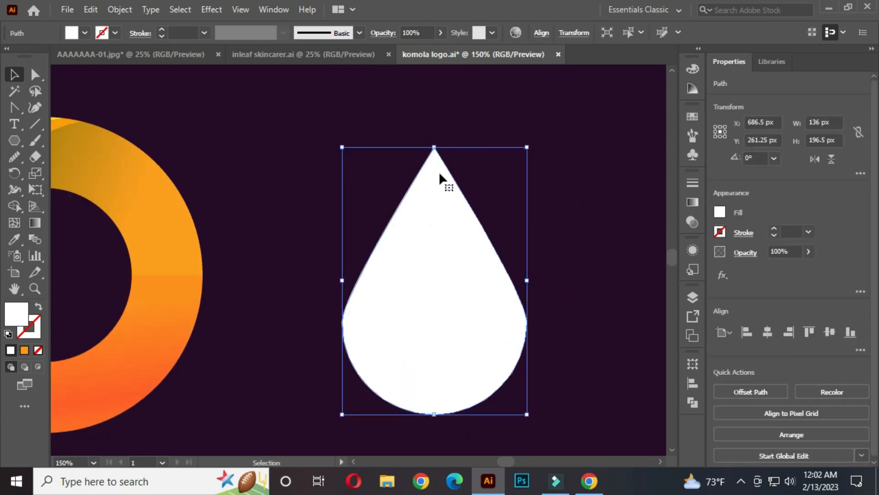
pyautogui.moveTo(434, 147); pyautogui.dragTo(433, 103)
pyautogui.click(591, 248)
# Smooth the outline at the widest point on both sides of the drop with the Smooth tool
pyautogui.click(446, 262)
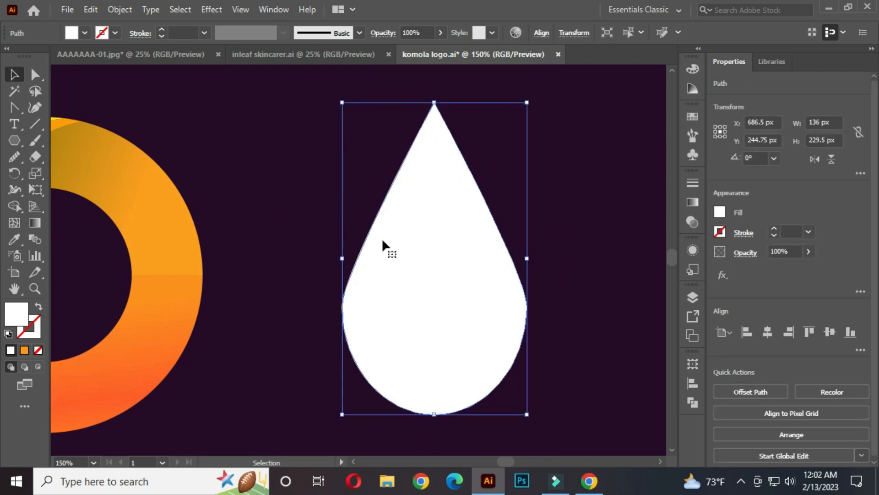
pyautogui.click(14, 158)
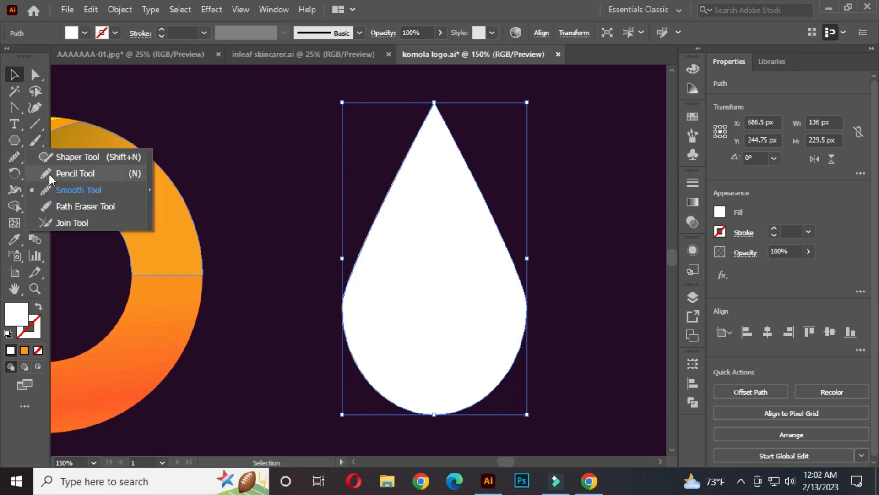
pyautogui.click(79, 190)
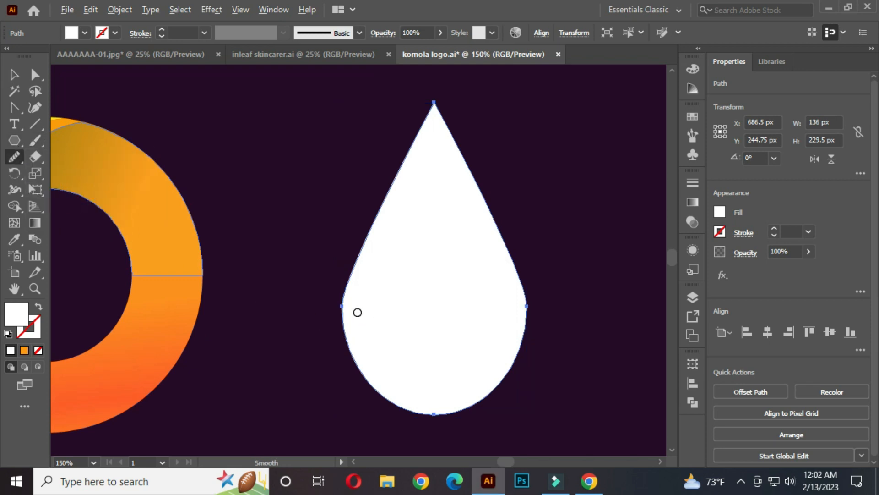
pyautogui.scroll(3, 357, 311)
pyautogui.moveTo(317, 282); pyautogui.dragTo(316, 290)
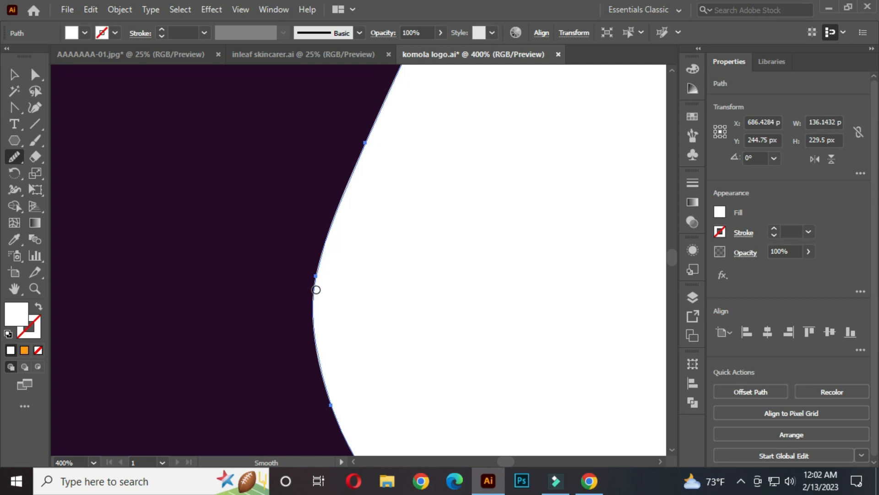
pyautogui.scroll(-3, 318, 270)
pyautogui.scroll(3, 494, 275)
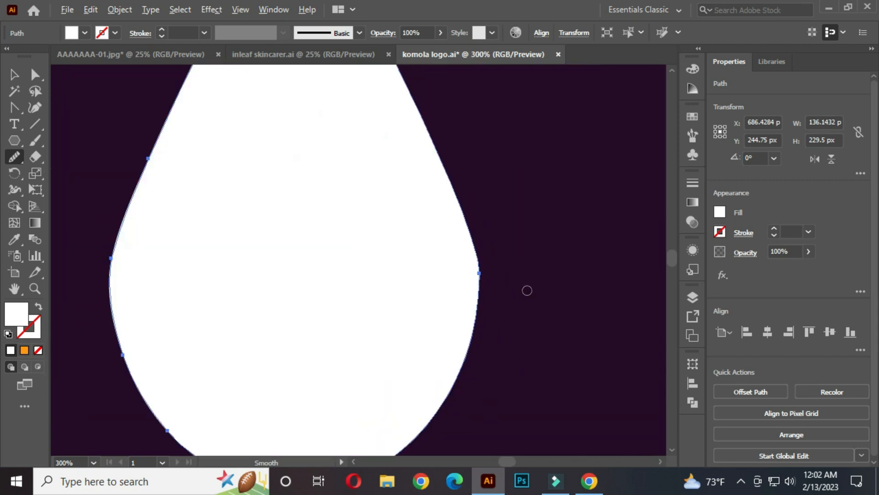
pyautogui.moveTo(463, 264); pyautogui.dragTo(462, 287)
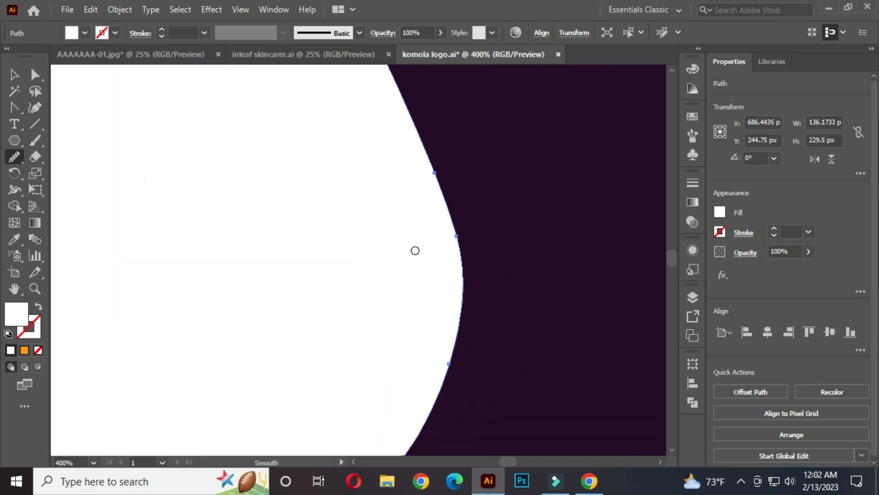
pyautogui.click(14, 74)
pyautogui.click(152, 171)
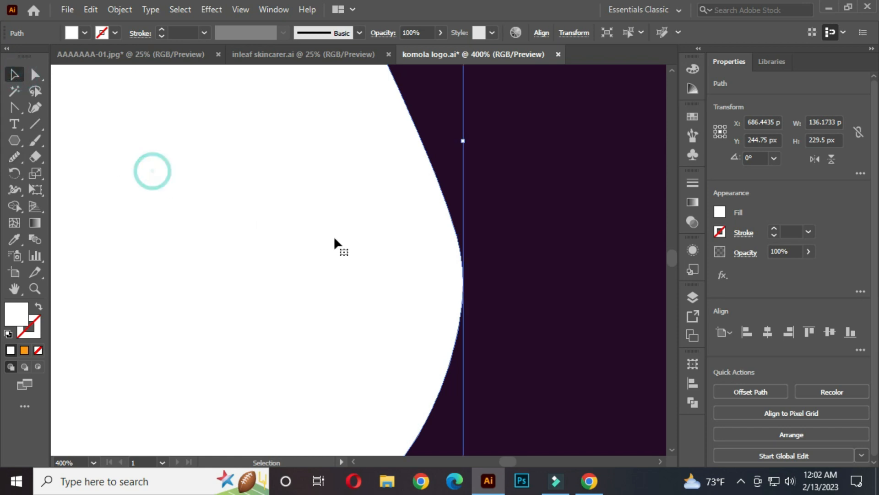
pyautogui.scroll(-3, 462, 245)
pyautogui.scroll(-2, 508, 221)
pyautogui.click(504, 191)
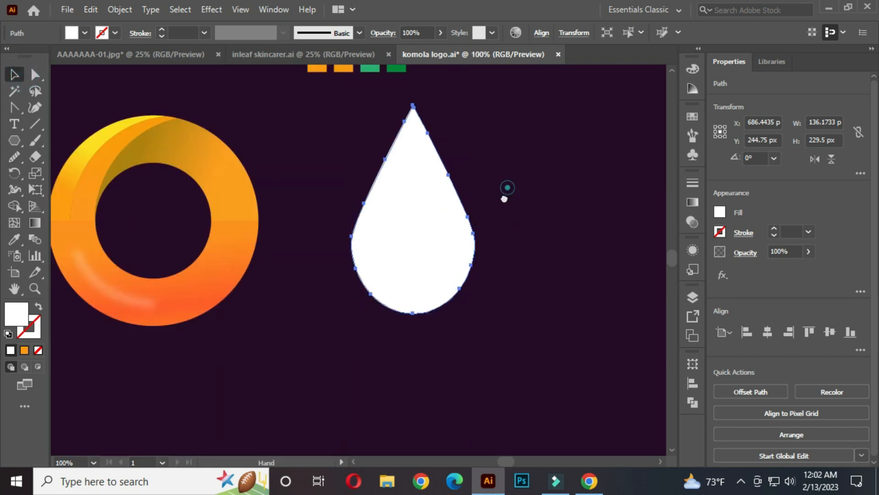
pyautogui.hotkey('ctrl', 'z')
pyautogui.click(536, 203)
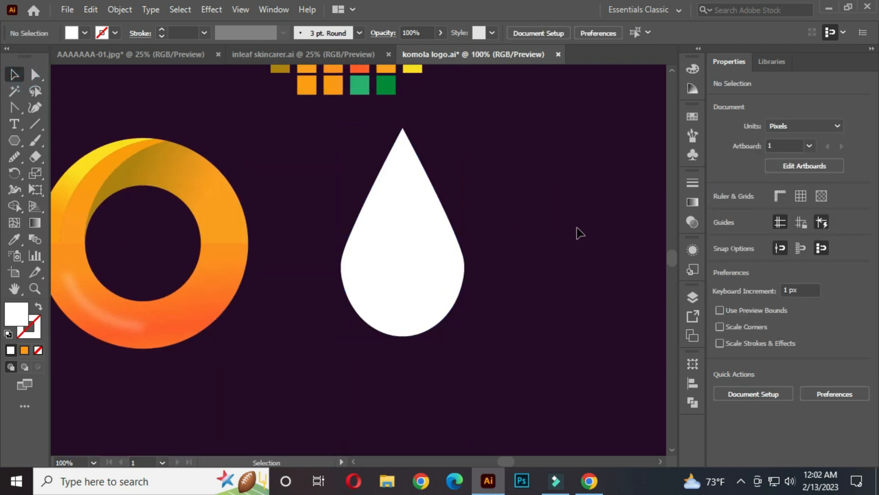
# Draw a vertical line about 246 px long down the middle of the drop, from above its tip to below its base
pyautogui.click(40, 122)
pyautogui.click(112, 125)
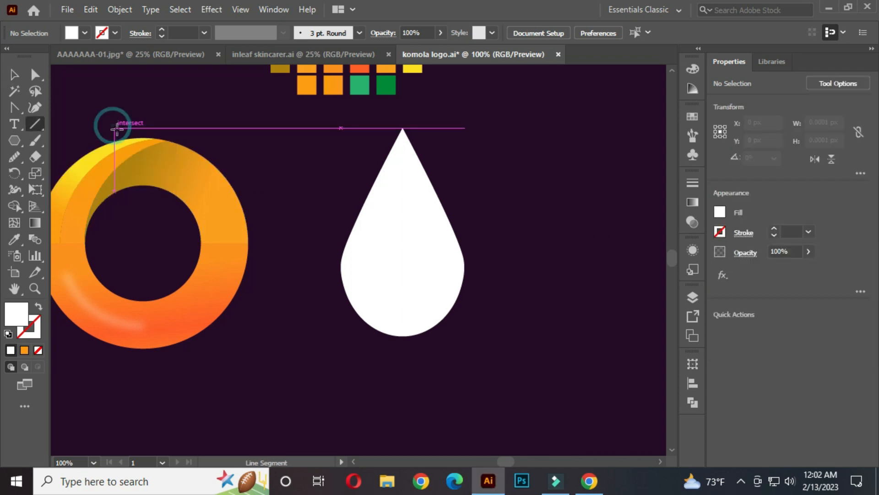
pyautogui.moveTo(403, 127); pyautogui.dragTo(403, 347)
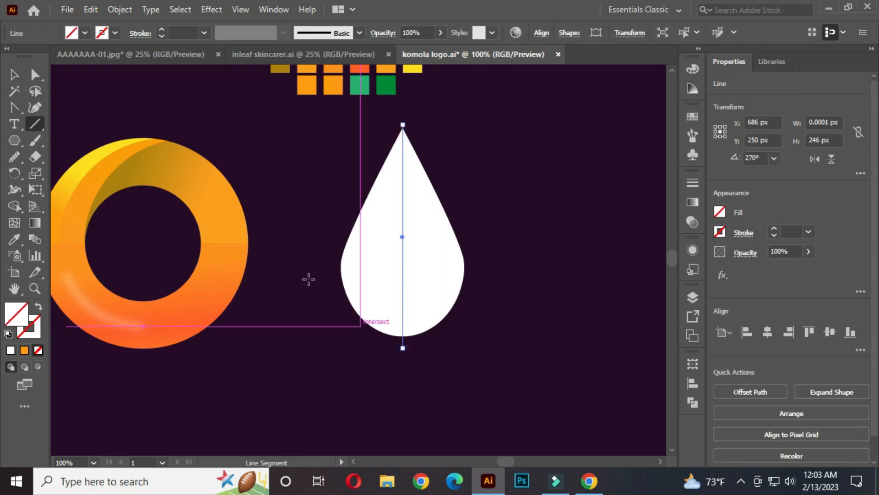
pyautogui.click(14, 74)
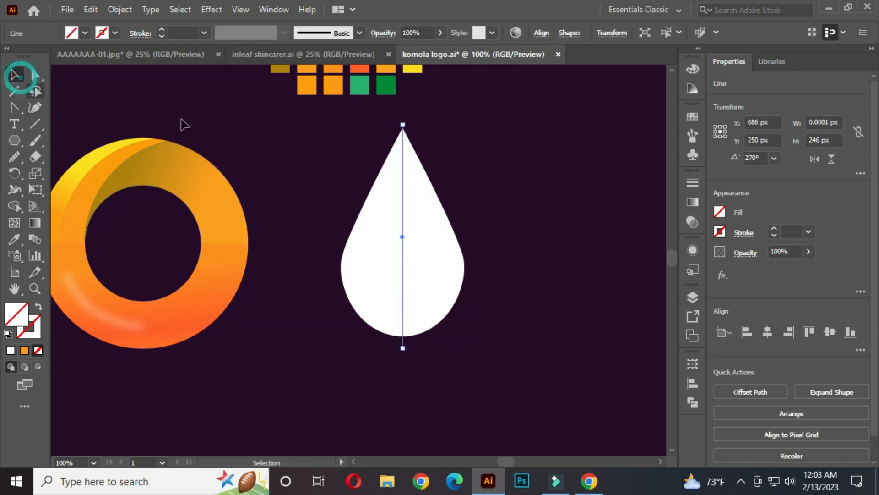
pyautogui.click(442, 131)
# Align the vertical line and the drop on their horizontal centers
pyautogui.moveTo(359, 122); pyautogui.dragTo(454, 192)
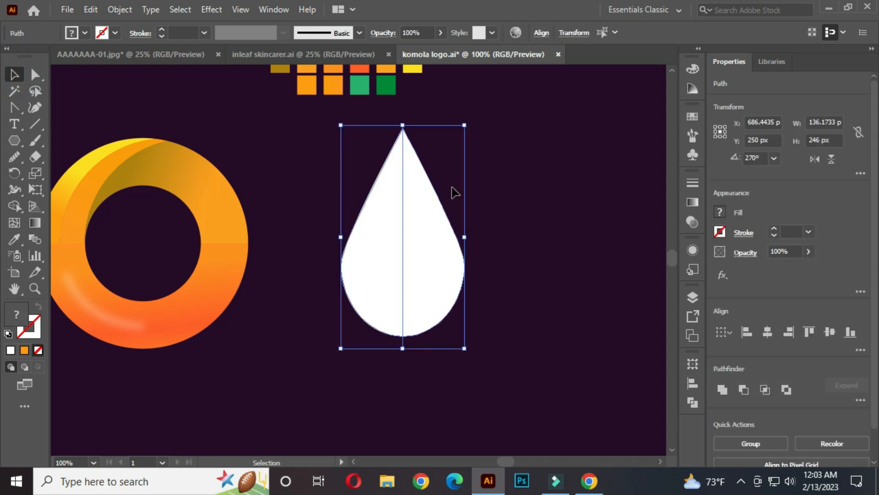
pyautogui.click(537, 35)
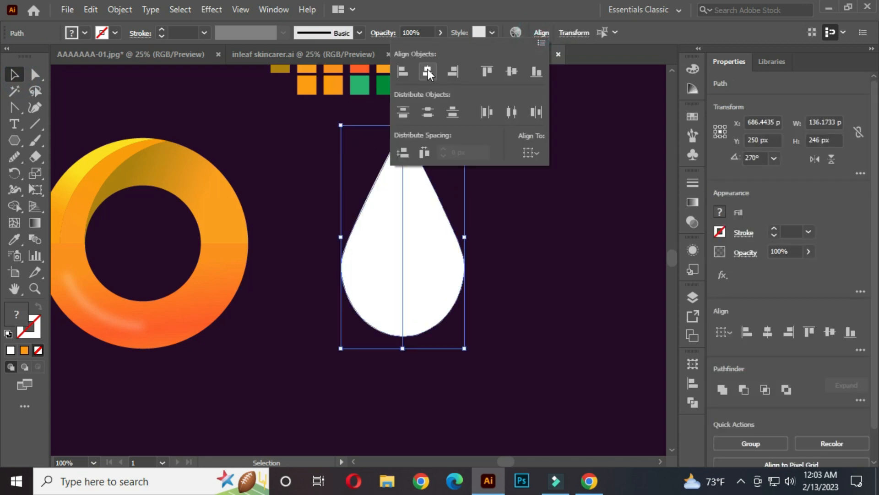
pyautogui.click(520, 234)
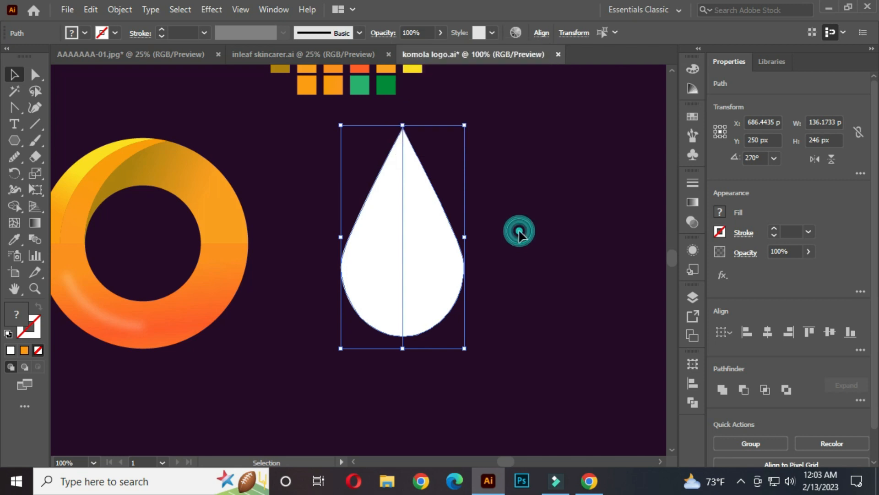
# Divide the drop along the vertical line and ungroup the resulting halves
pyautogui.click(696, 402)
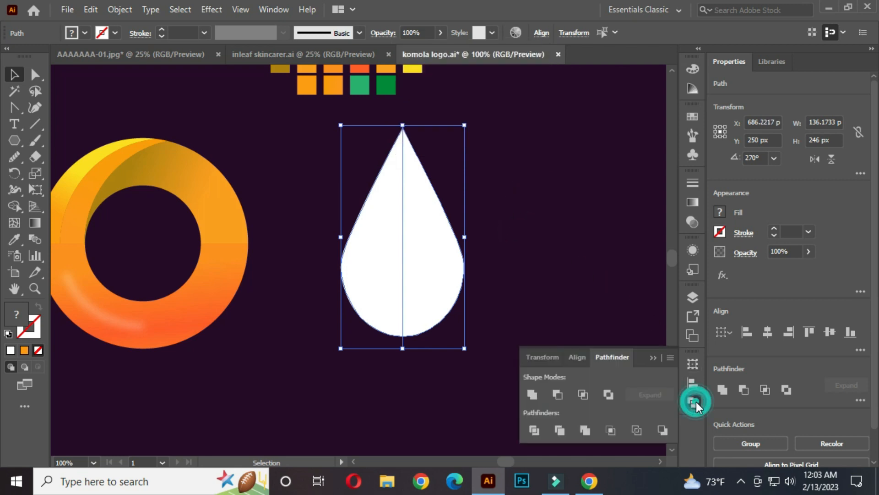
pyautogui.click(533, 429)
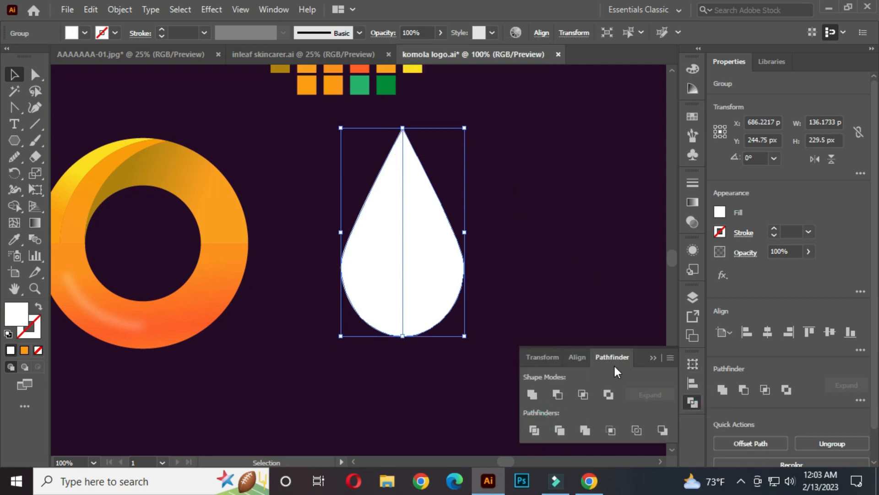
pyautogui.click(652, 358)
pyautogui.rightClick(411, 182)
pyautogui.click(458, 314)
pyautogui.click(490, 253)
# Fill the right half of the drop with the light green from the colour swatches above it
pyautogui.moveTo(470, 203); pyautogui.dragTo(484, 243)
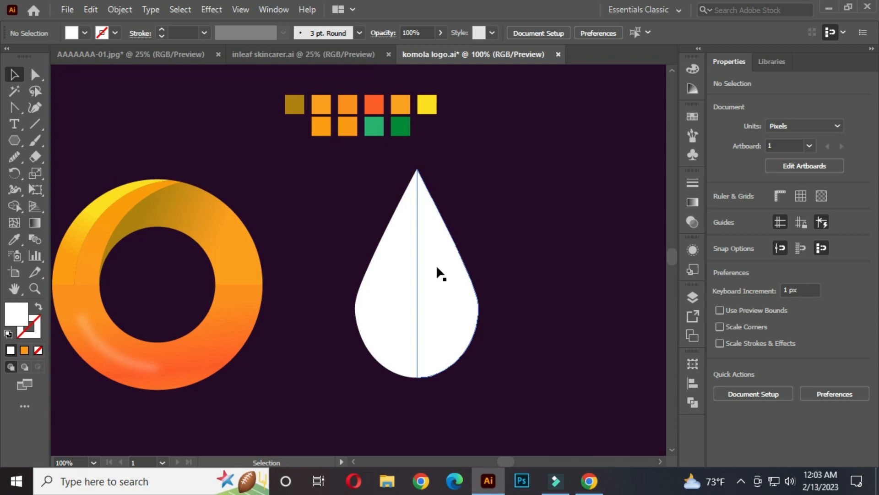
pyautogui.click(437, 267)
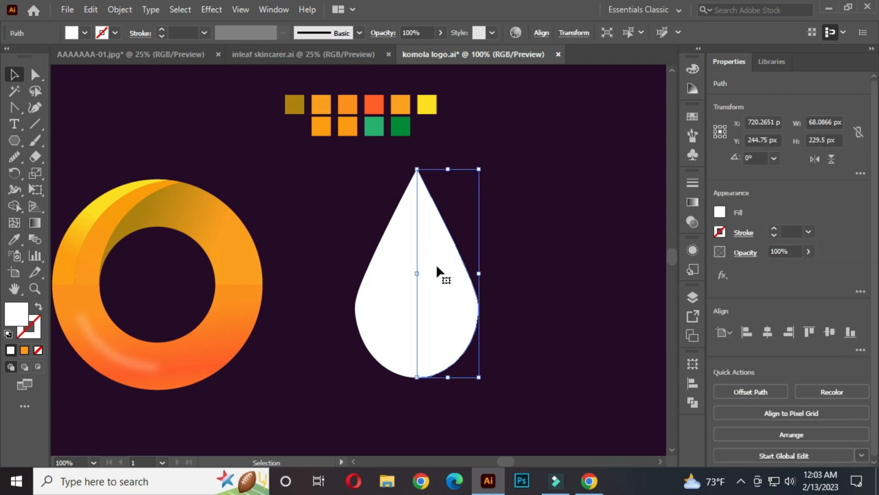
pyautogui.press('i')
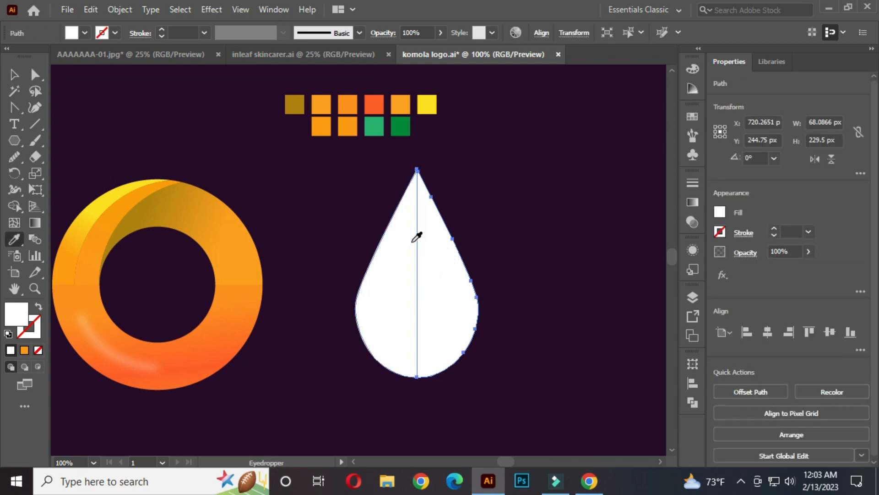
pyautogui.click(375, 125)
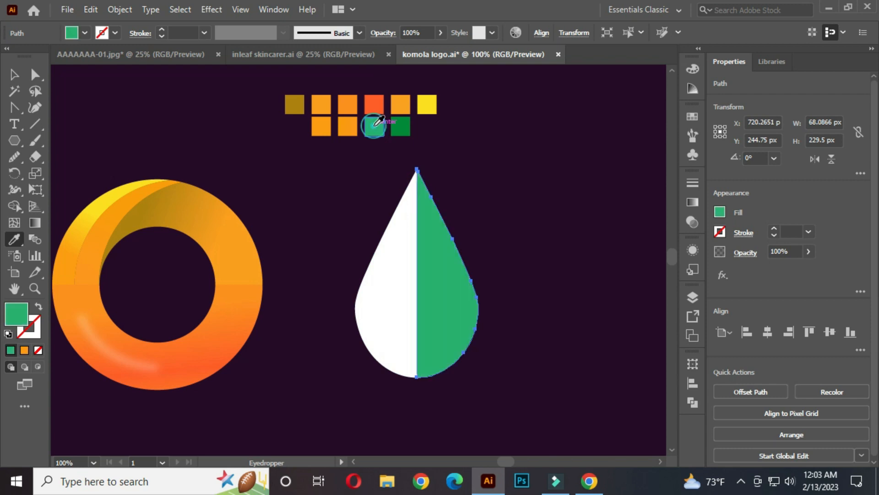
pyautogui.click(14, 74)
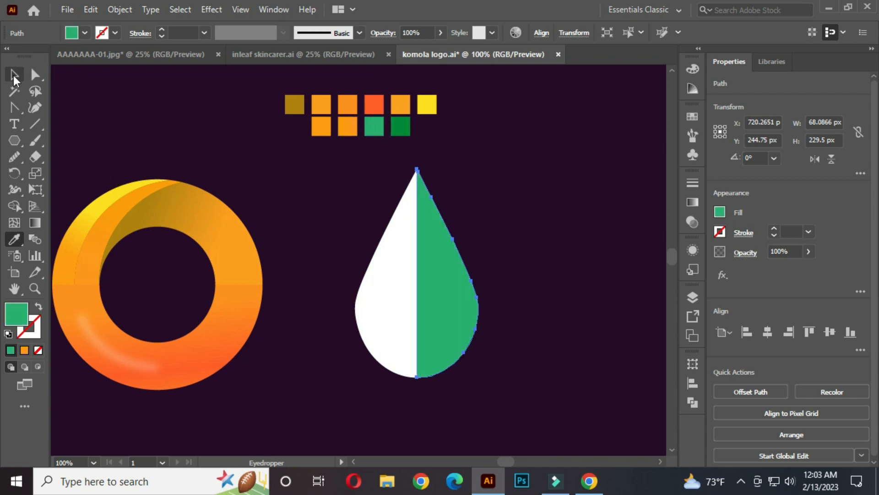
pyautogui.click(304, 183)
# Fill the left half of the drop with the dark green from the colour swatches
pyautogui.click(389, 243)
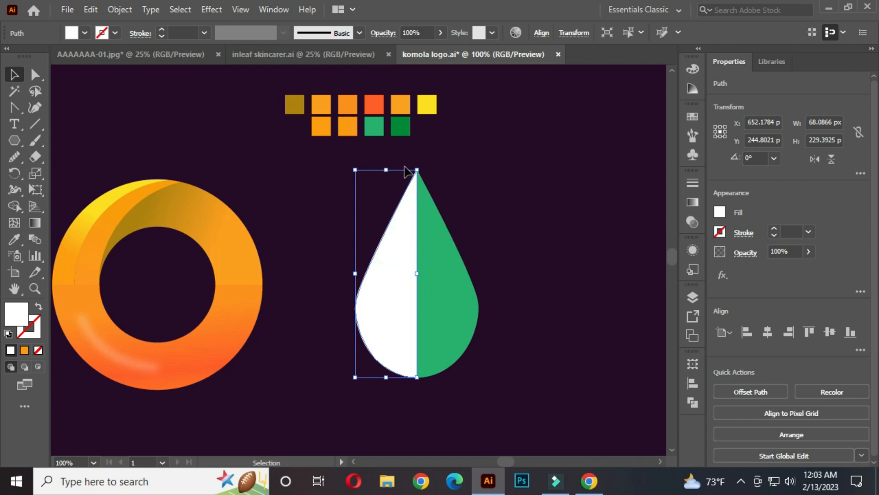
pyautogui.press('i')
pyautogui.click(401, 126)
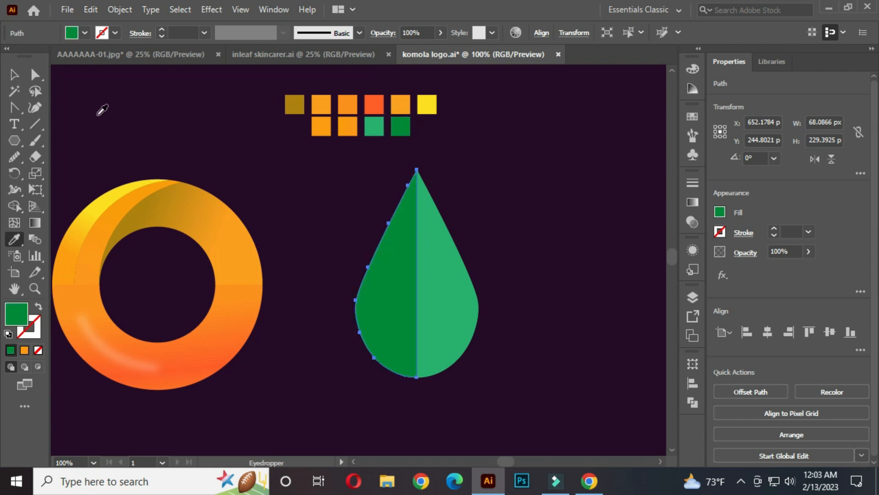
pyautogui.click(13, 74)
pyautogui.click(297, 208)
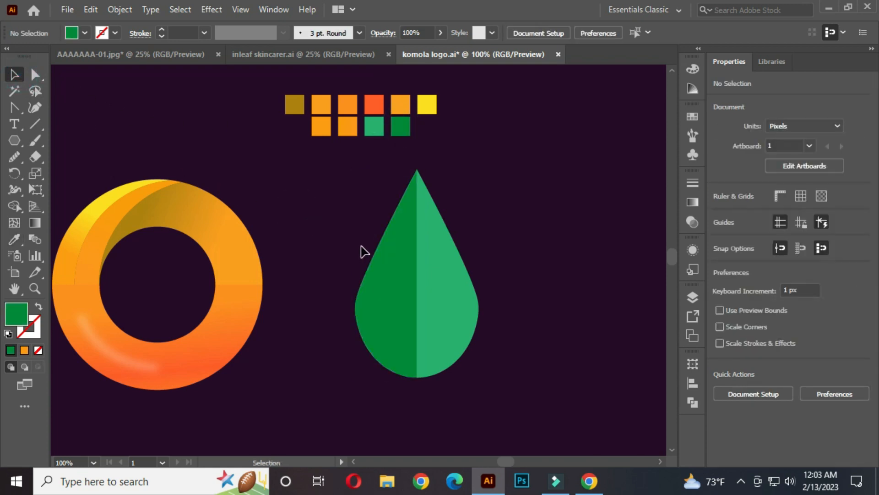
# Group the two green halves of the drop into one leaf
pyautogui.moveTo(355, 215); pyautogui.dragTo(468, 342)
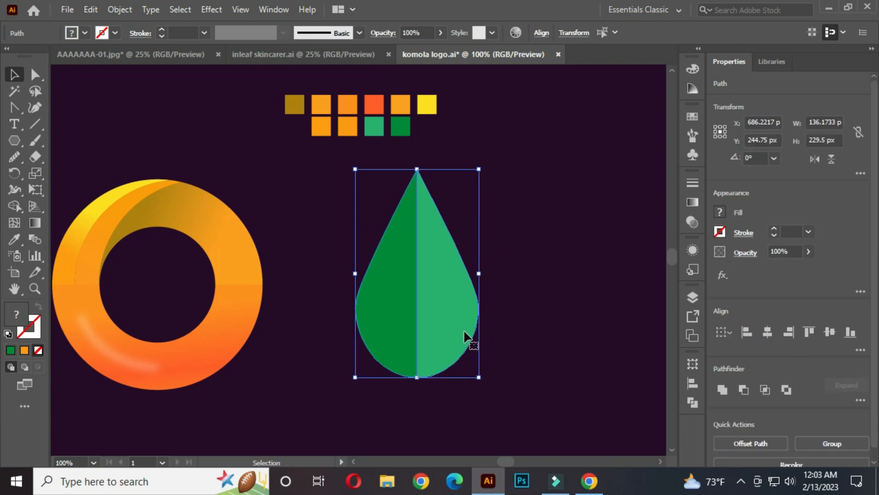
pyautogui.hotkey('ctrl', 'g')
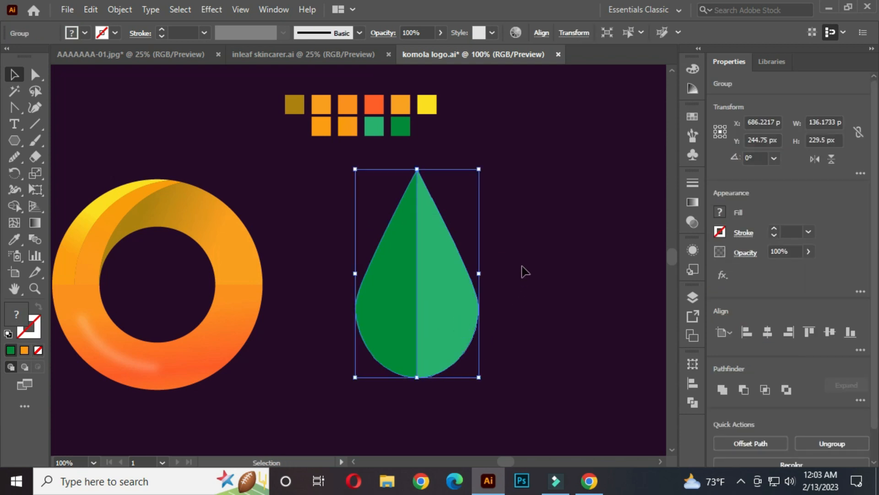
pyautogui.click(525, 272)
# Scale the whole ring artwork down proportionally and reposition it lower, close to the leaf
pyautogui.press('space')
pyautogui.moveTo(426, 292); pyautogui.dragTo(524, 304)
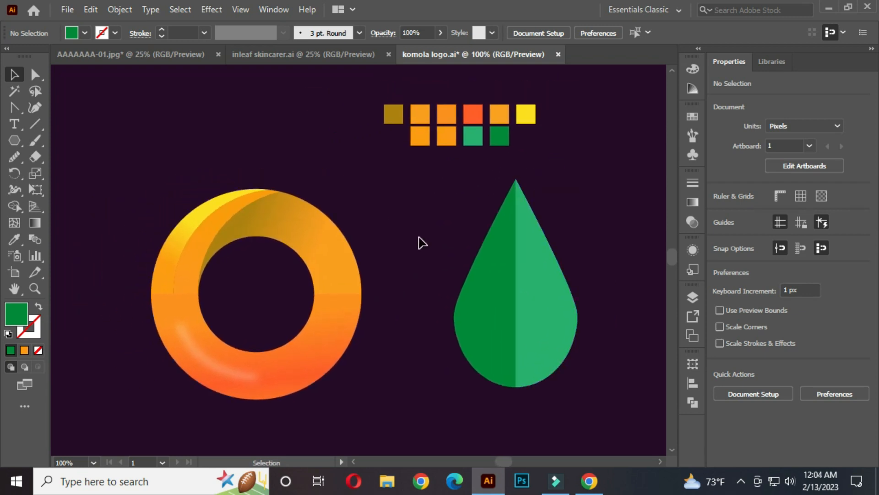
pyautogui.moveTo(123, 176); pyautogui.dragTo(328, 365)
pyautogui.moveTo(362, 399); pyautogui.dragTo(323, 360)
pyautogui.moveTo(289, 337); pyautogui.dragTo(344, 380)
pyautogui.click(406, 271)
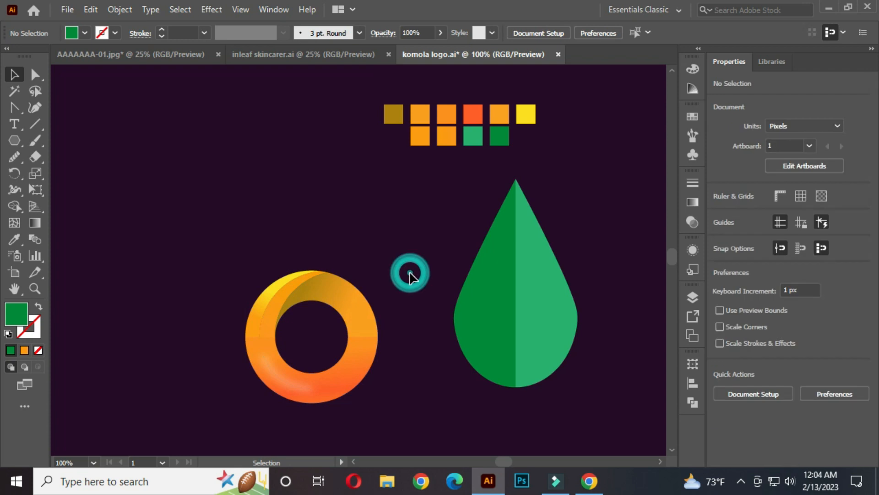
# Move the leaf above the ring and scale it down proportionally to about 68 px wide and 115 px high
pyautogui.click(506, 311)
pyautogui.moveTo(510, 326); pyautogui.dragTo(309, 193)
pyautogui.moveTo(366, 251); pyautogui.dragTo(341, 240)
pyautogui.moveTo(319, 199); pyautogui.dragTo(339, 230)
# Rotate the leaf 45° clockwise and place it just above the top of the ring, leaning to the right
pyautogui.scroll(1, 339, 214)
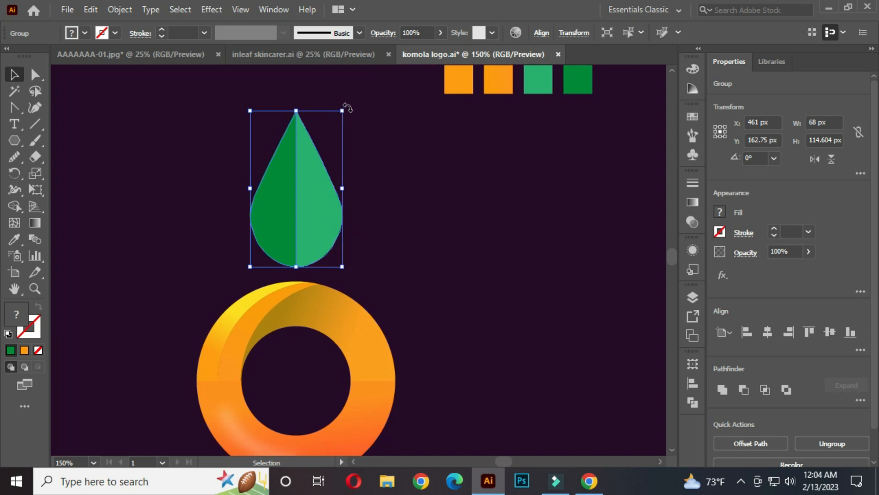
pyautogui.moveTo(347, 107); pyautogui.dragTo(390, 168)
pyautogui.moveTo(311, 236); pyautogui.dragTo(340, 242)
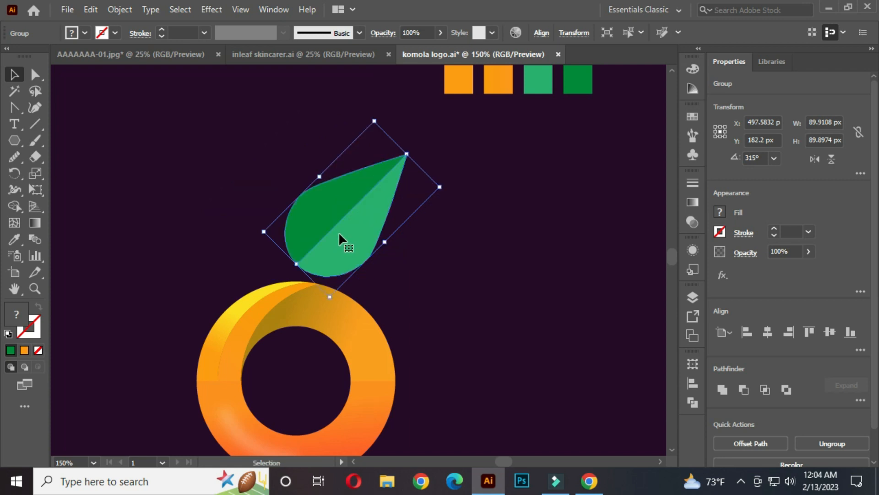
# Fine-tune the tilted leaf's size proportionally to about 89 px wide and 89 px high
pyautogui.moveTo(407, 154); pyautogui.dragTo(400, 161)
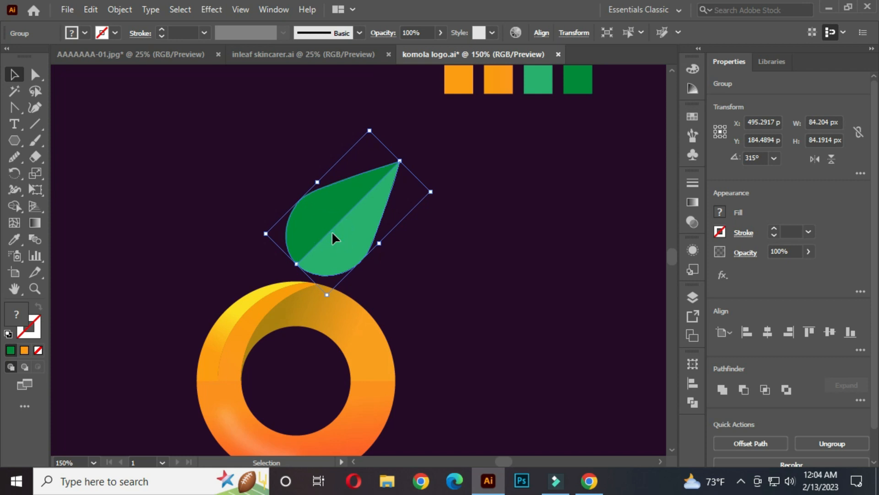
pyautogui.click(431, 251)
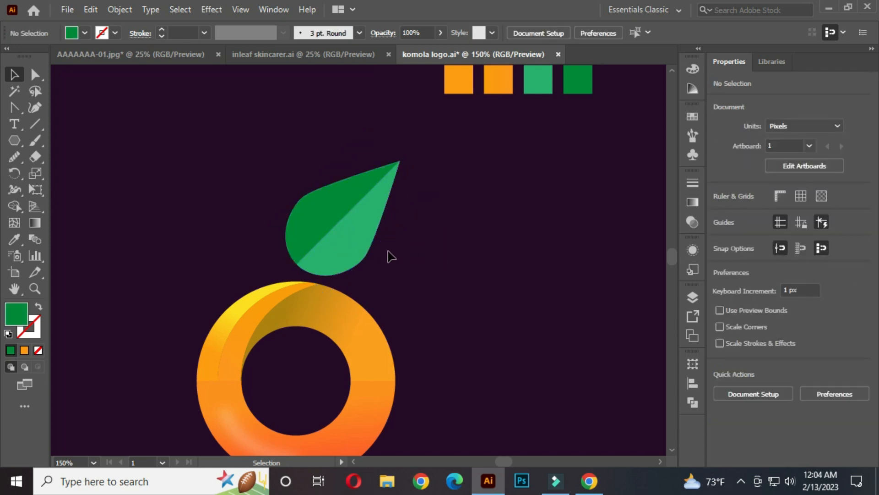
pyautogui.click(357, 217)
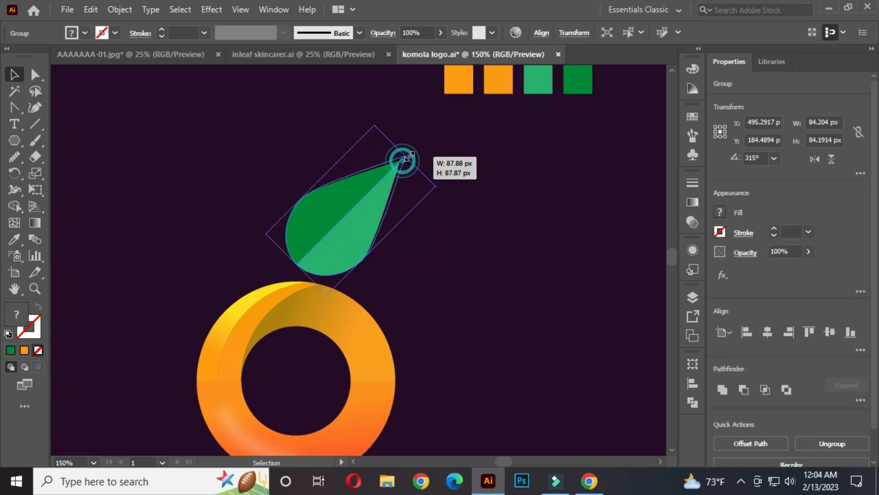
pyautogui.click(509, 185)
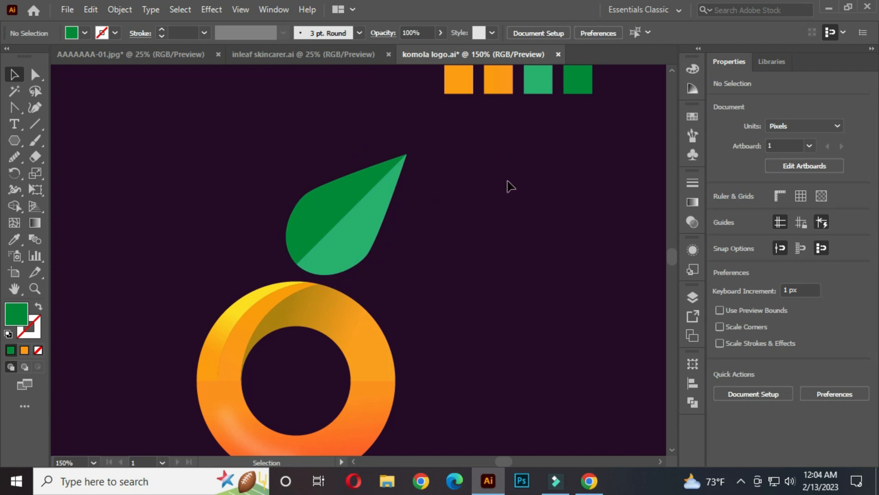
# Create a copy of the leaf reflected across the vertical axis and place it to the left of the original
pyautogui.click(342, 225)
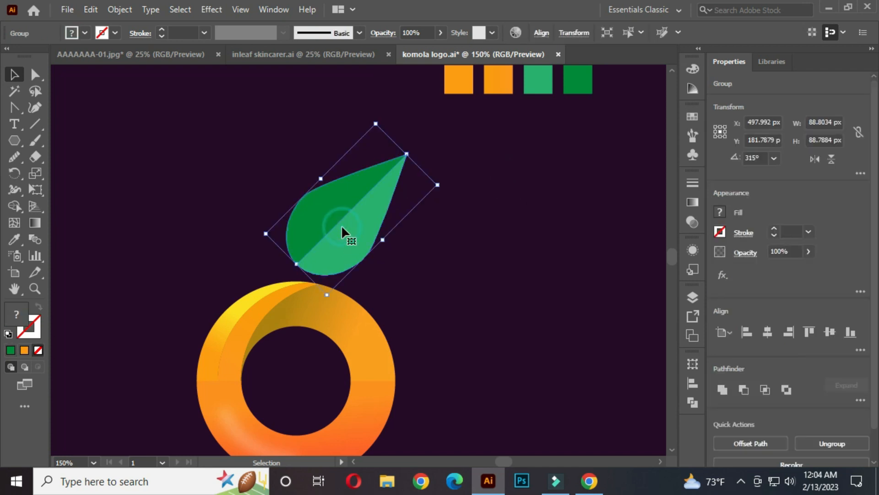
pyautogui.rightClick(345, 182)
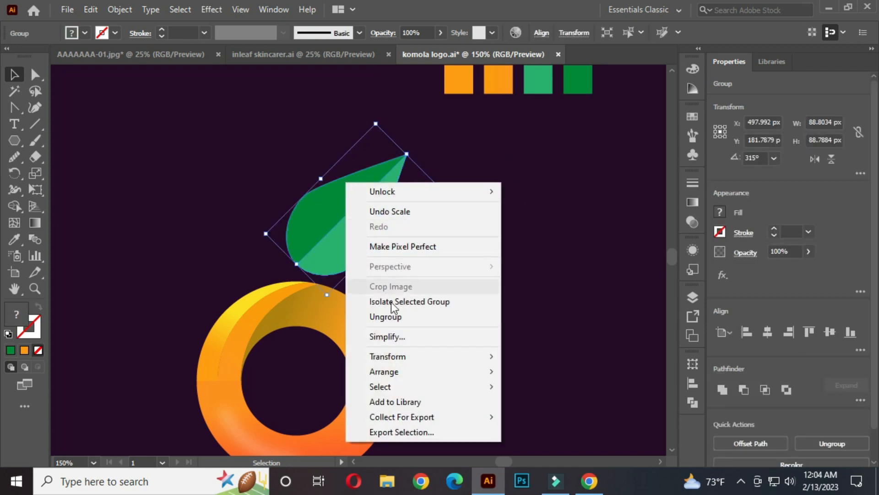
pyautogui.moveTo(409, 356)
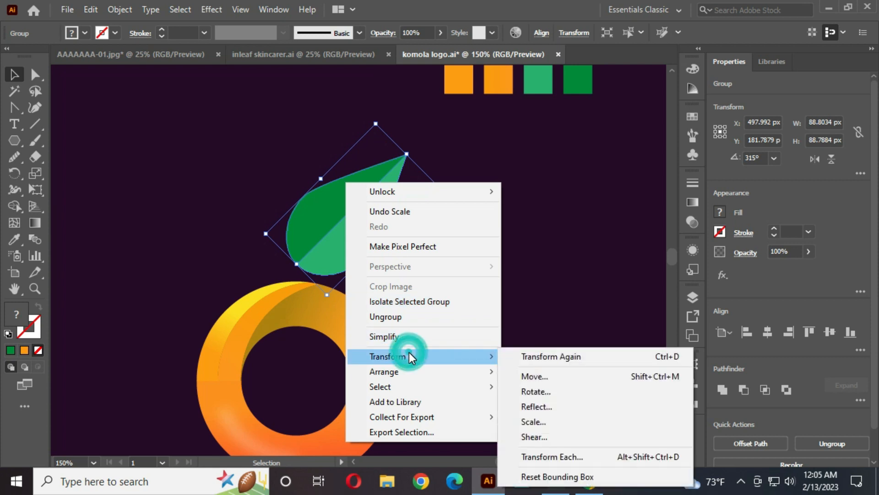
pyautogui.click(538, 406)
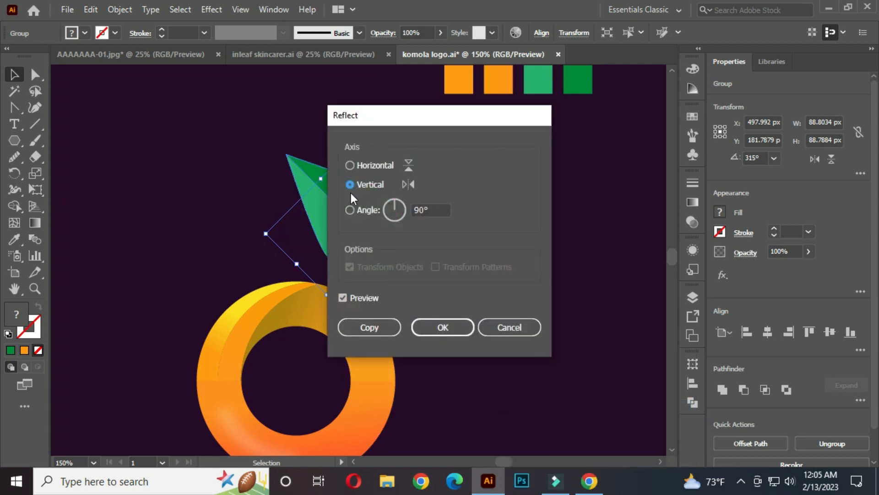
pyautogui.click(369, 327)
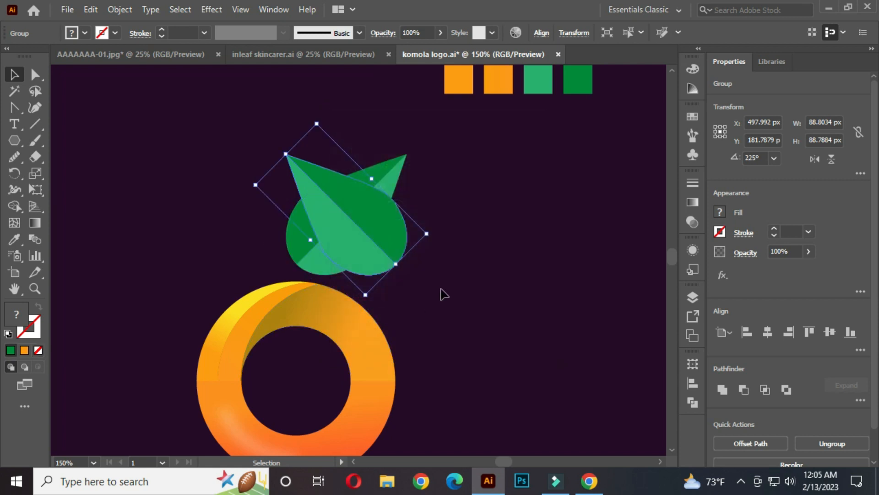
pyautogui.moveTo(375, 239); pyautogui.dragTo(247, 243)
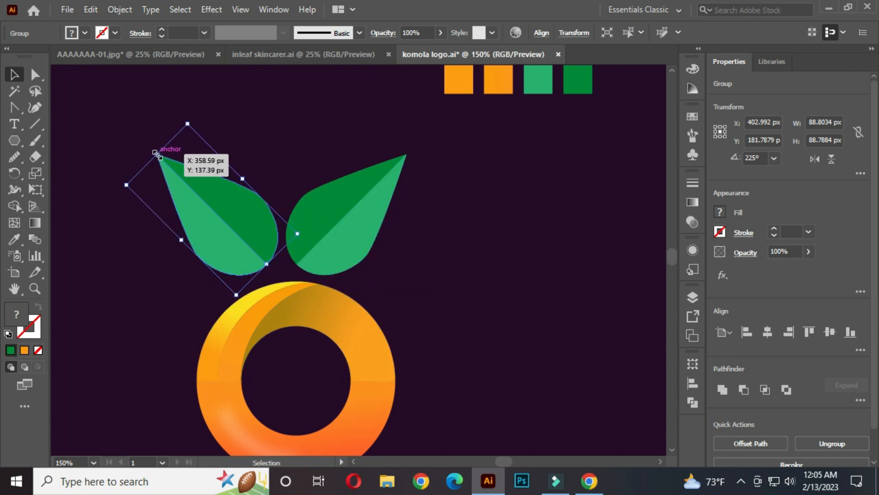
# Scale the left leaf down proportionally to about 56 px wide and move it closer to the larger leaf
pyautogui.moveTo(155, 153); pyautogui.dragTo(197, 195)
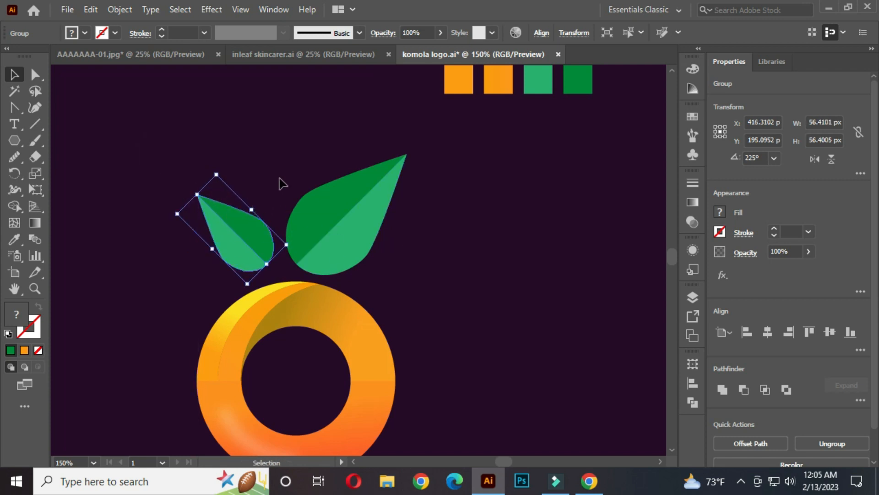
pyautogui.click(287, 166)
pyautogui.click(257, 241)
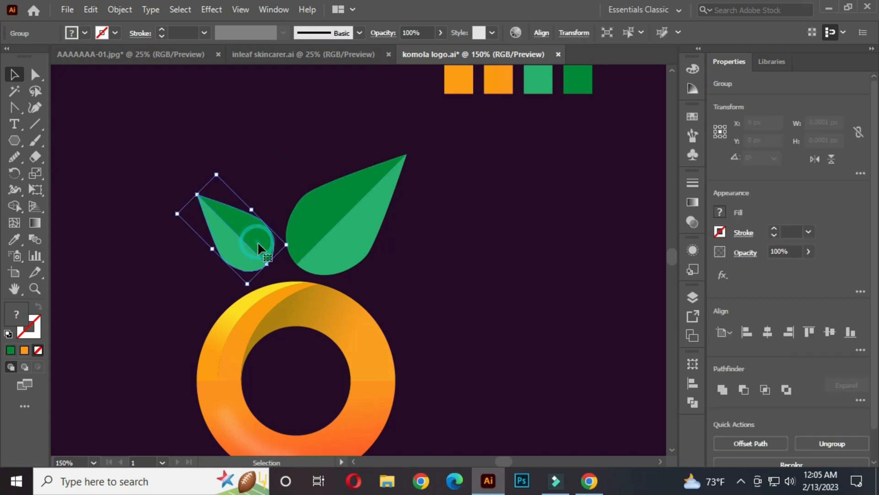
pyautogui.scroll(2, 258, 242)
pyautogui.moveTo(260, 245); pyautogui.dragTo(275, 246)
pyautogui.scroll(-2, 298, 231)
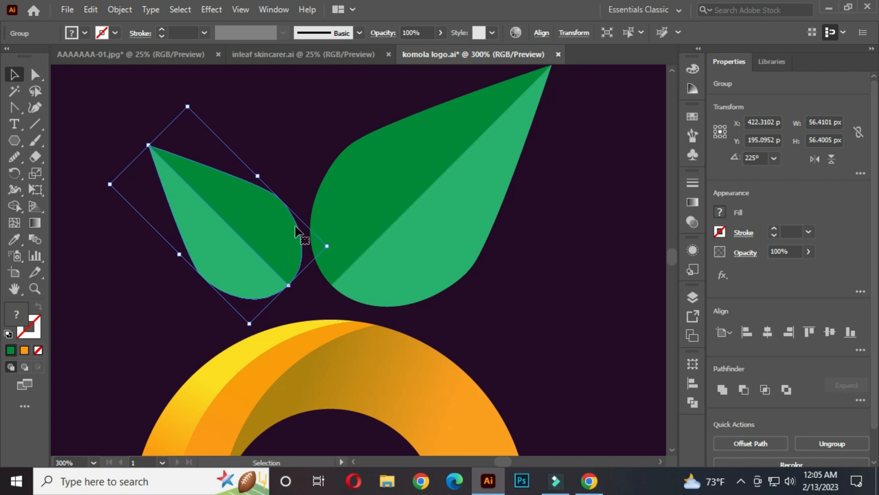
# Select both leaves and shift them slightly right so the gap between them sits over the ring's top
pyautogui.click(306, 145)
pyautogui.moveTo(195, 122); pyautogui.dragTo(393, 246)
pyautogui.moveTo(346, 218); pyautogui.dragTo(363, 224)
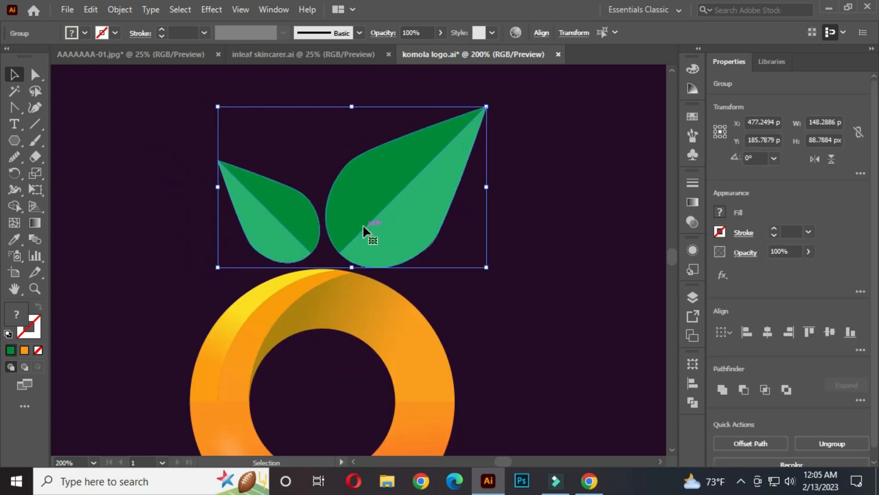
pyautogui.click(568, 207)
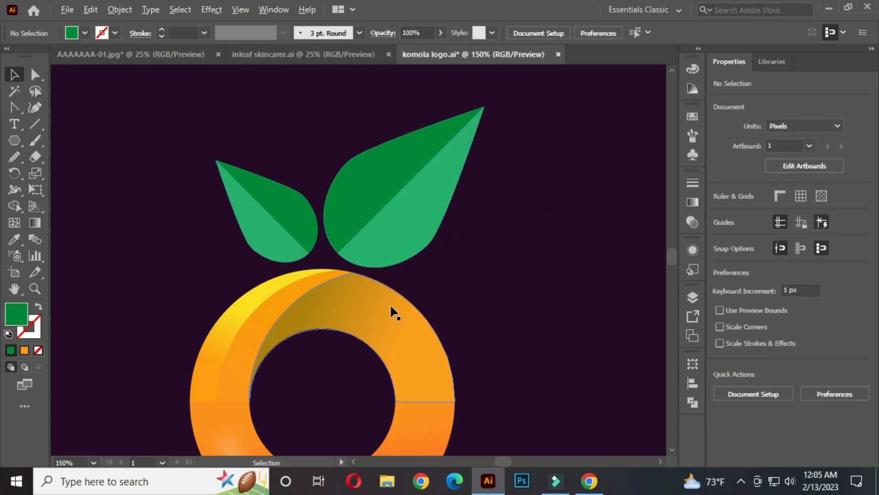
# Scale both leaves up together to about 166 px wide and 99 px high above the ring
pyautogui.scroll(-1, 390, 304)
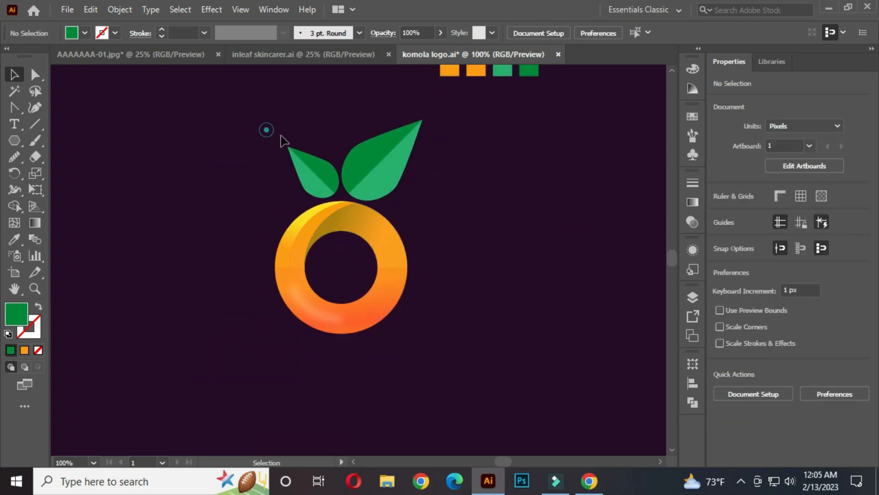
pyautogui.moveTo(266, 130); pyautogui.dragTo(392, 176)
pyautogui.moveTo(354, 120); pyautogui.dragTo(358, 112)
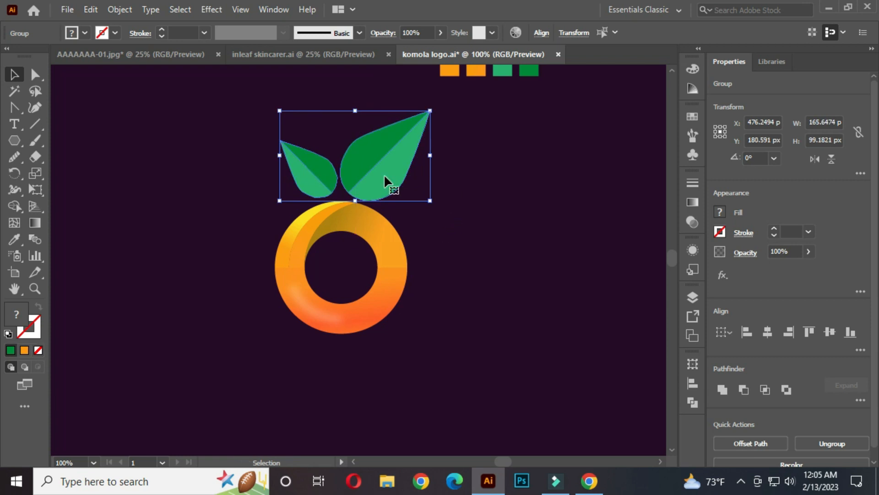
pyautogui.click(468, 185)
pyautogui.click(230, 123)
pyautogui.moveTo(231, 123); pyautogui.dragTo(416, 287)
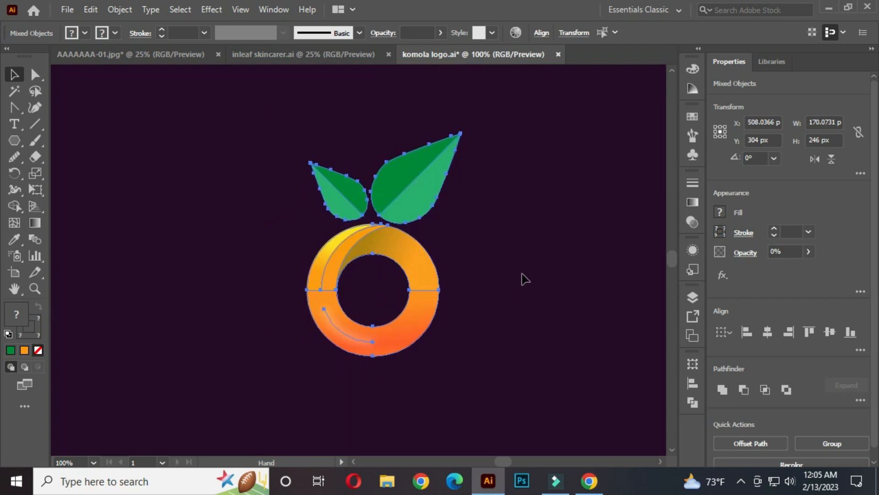
pyautogui.click(536, 261)
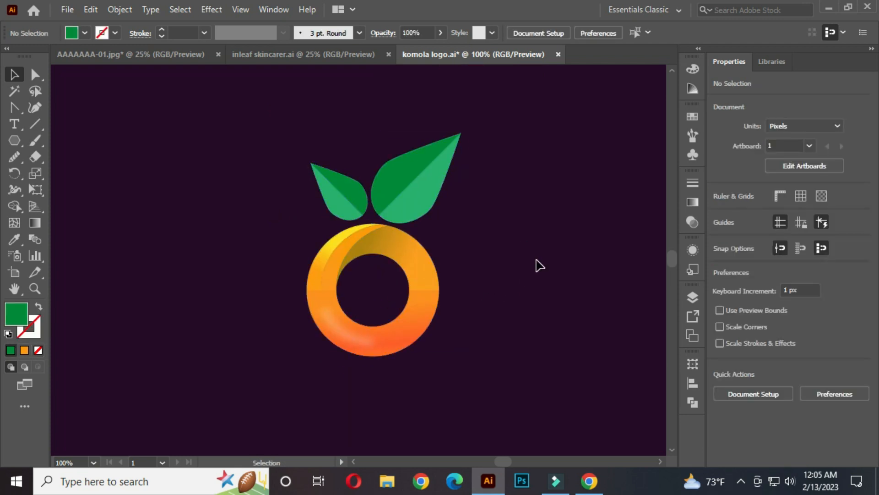